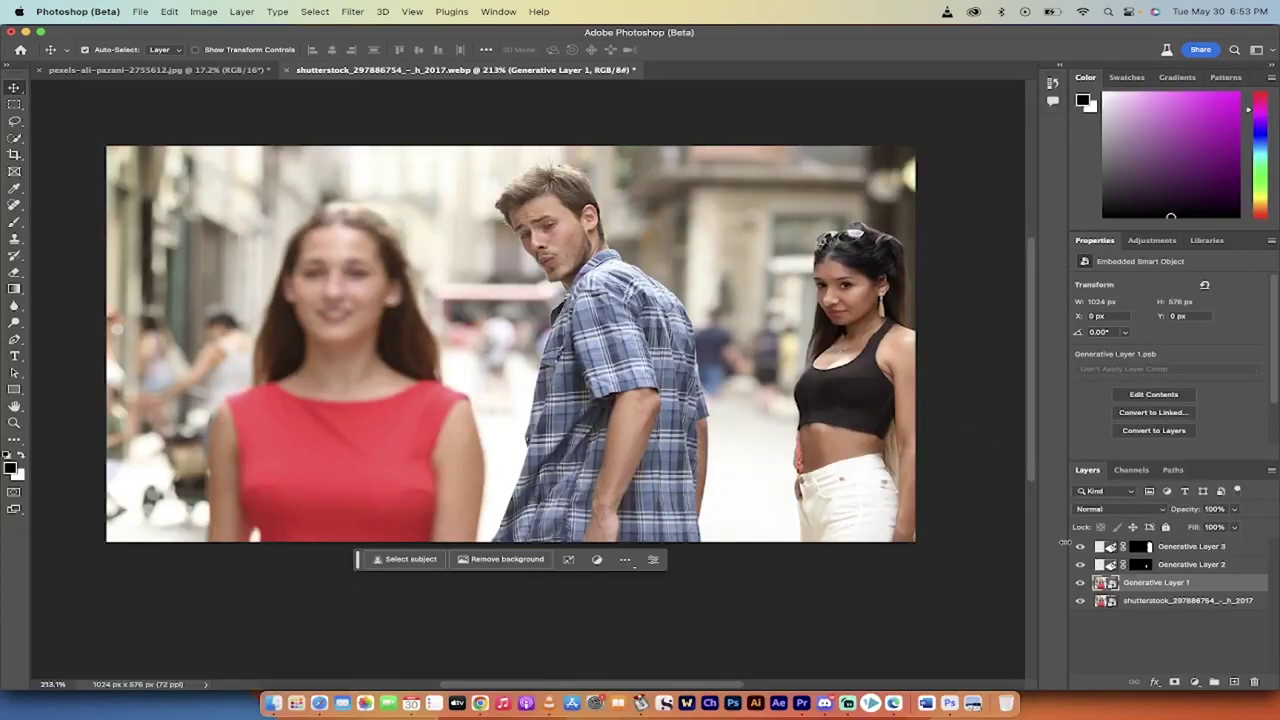
- Hide and reshow Generative Layers 1–3 to compare the woman in the black top with the original
left_click(1080, 547)
left_click(1080, 565)
left_click(1080, 565)
left_click(1080, 547)
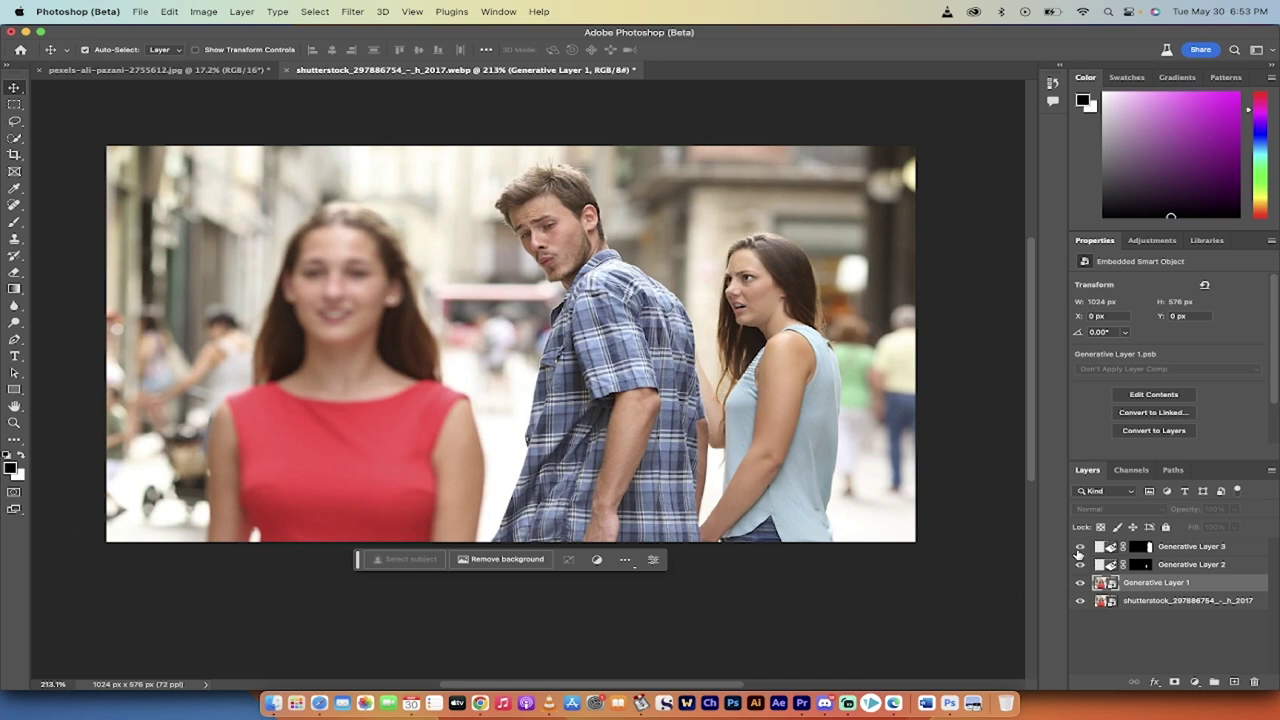
left_click(1080, 547)
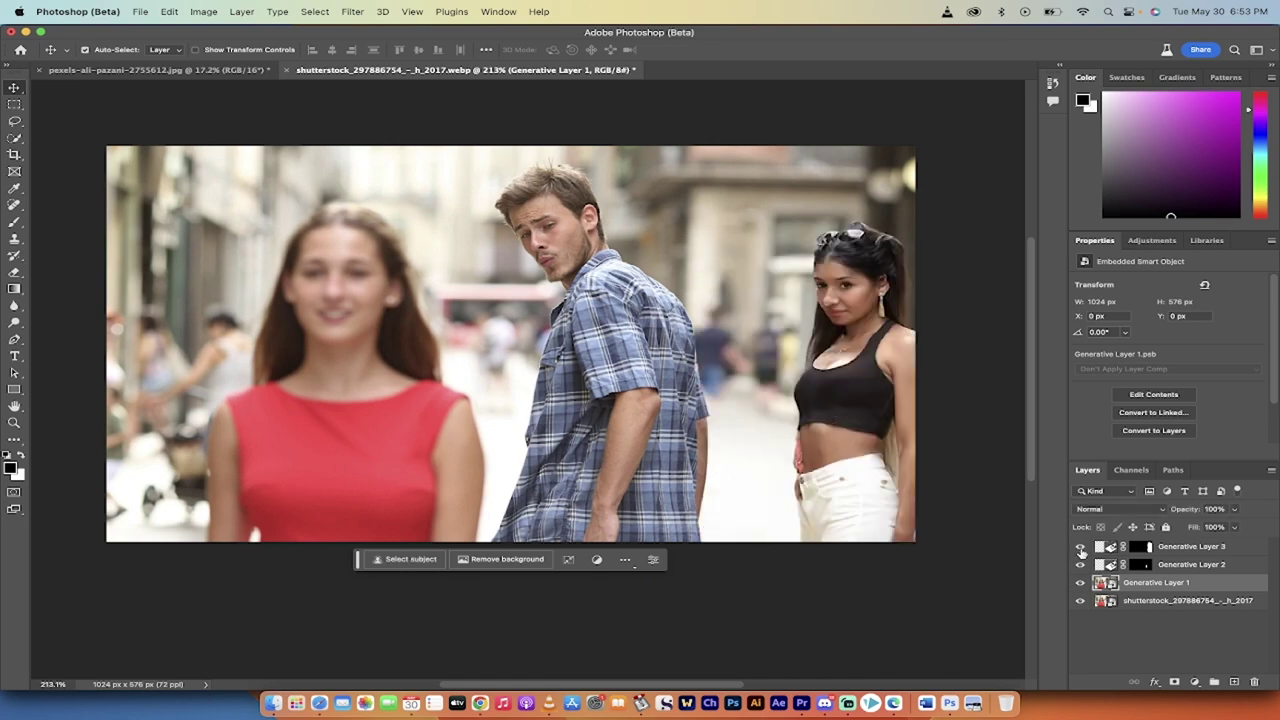
left_click(1080, 565)
left_click(1080, 583)
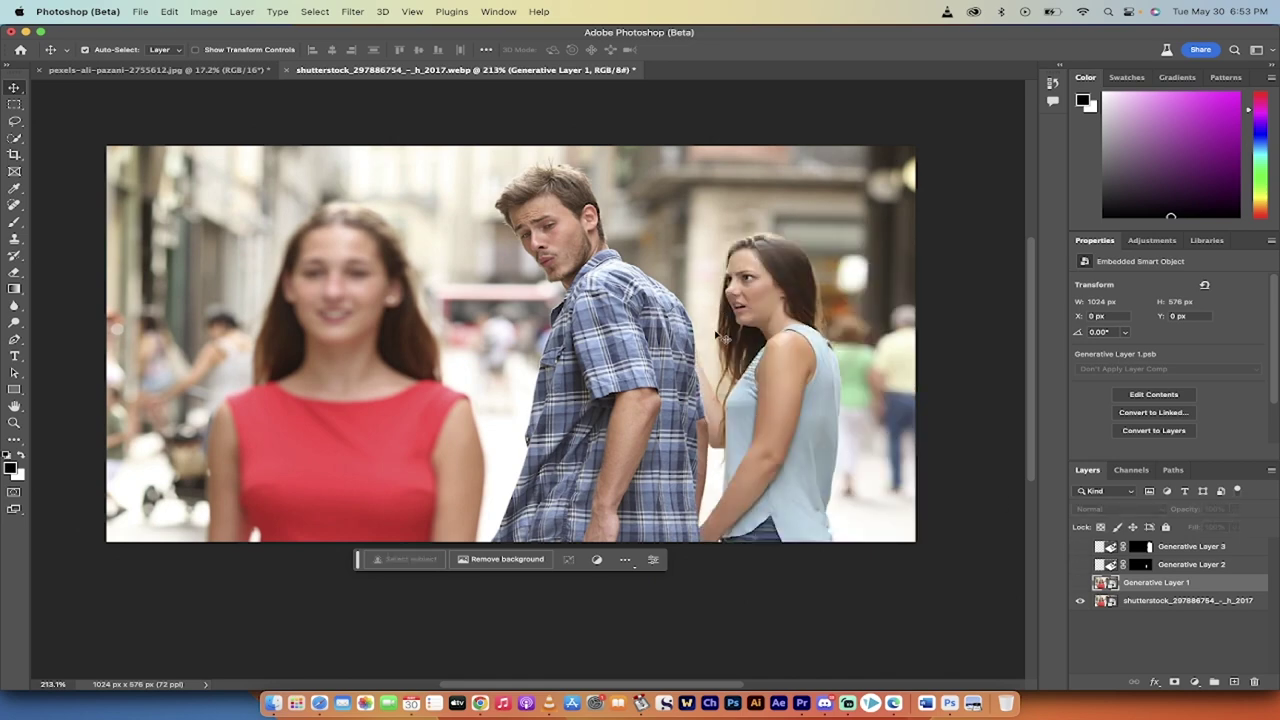
left_click(1080, 583)
left_click(1080, 565)
left_click(1080, 547)
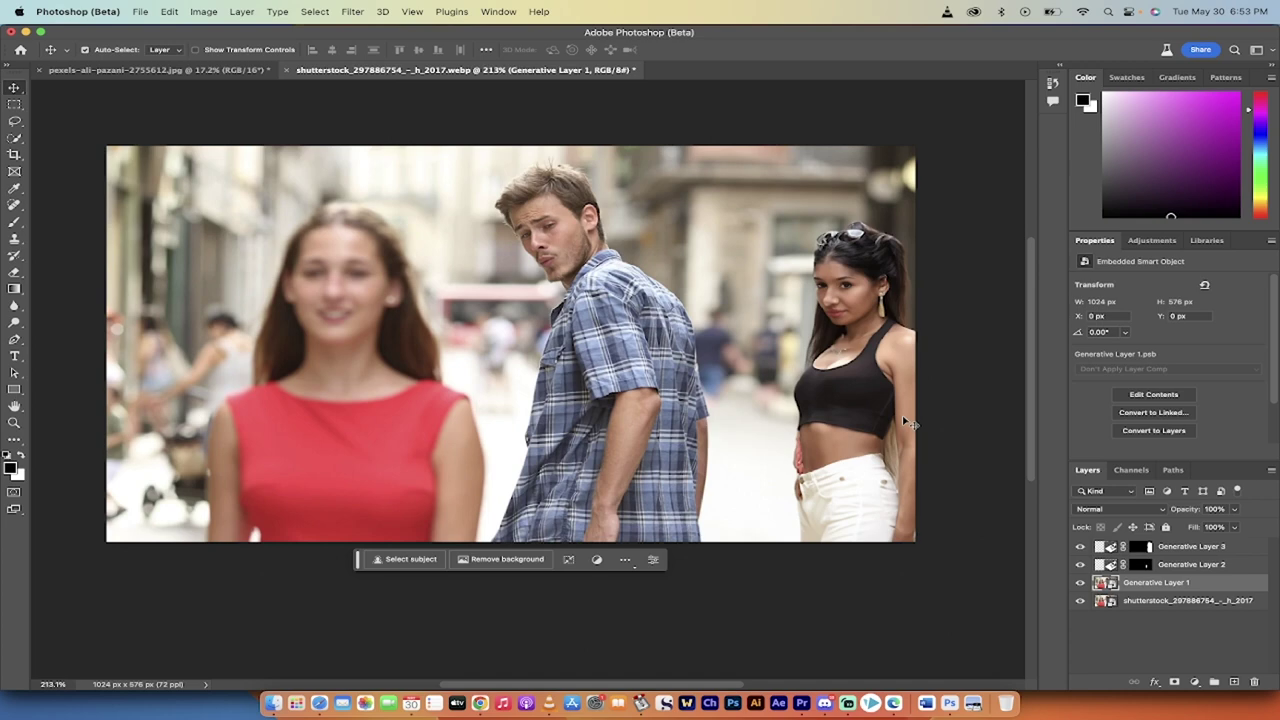
- Select all three generative layers together in the Layers panel
scroll(766, 420, "right", 2)
scroll(766, 420, "left", 3)
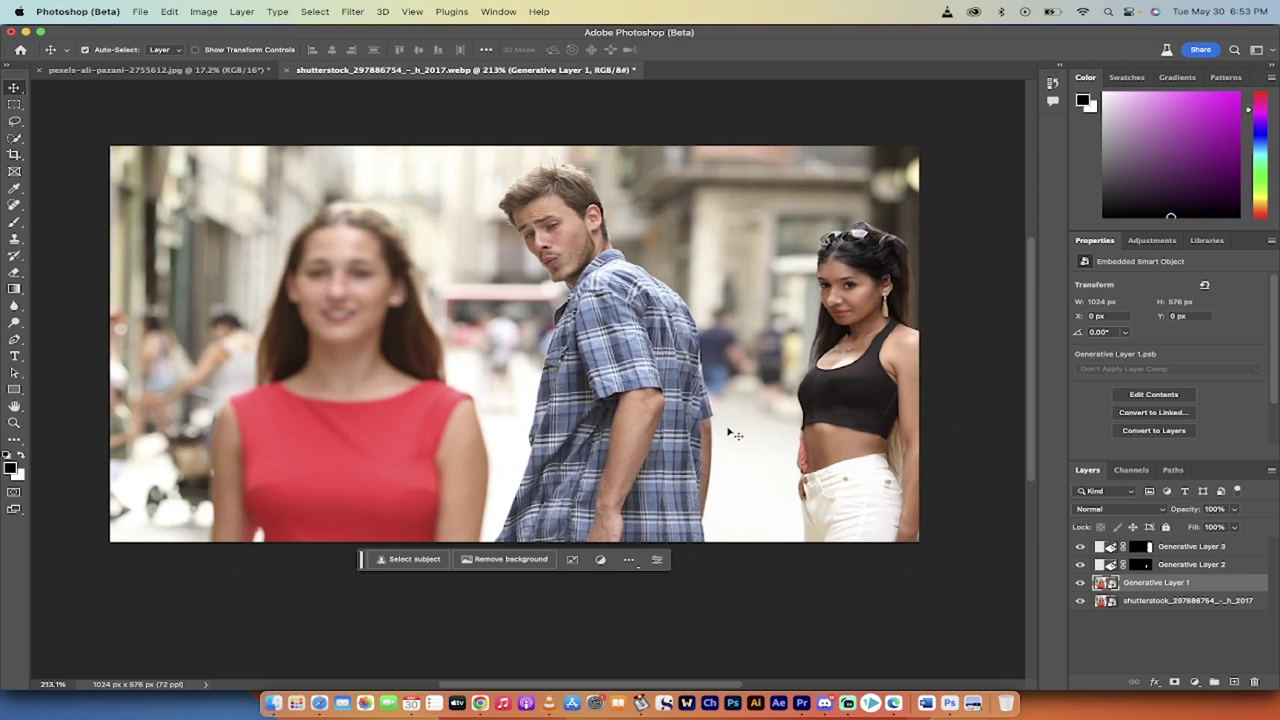
left_click(1190, 549, "shift")
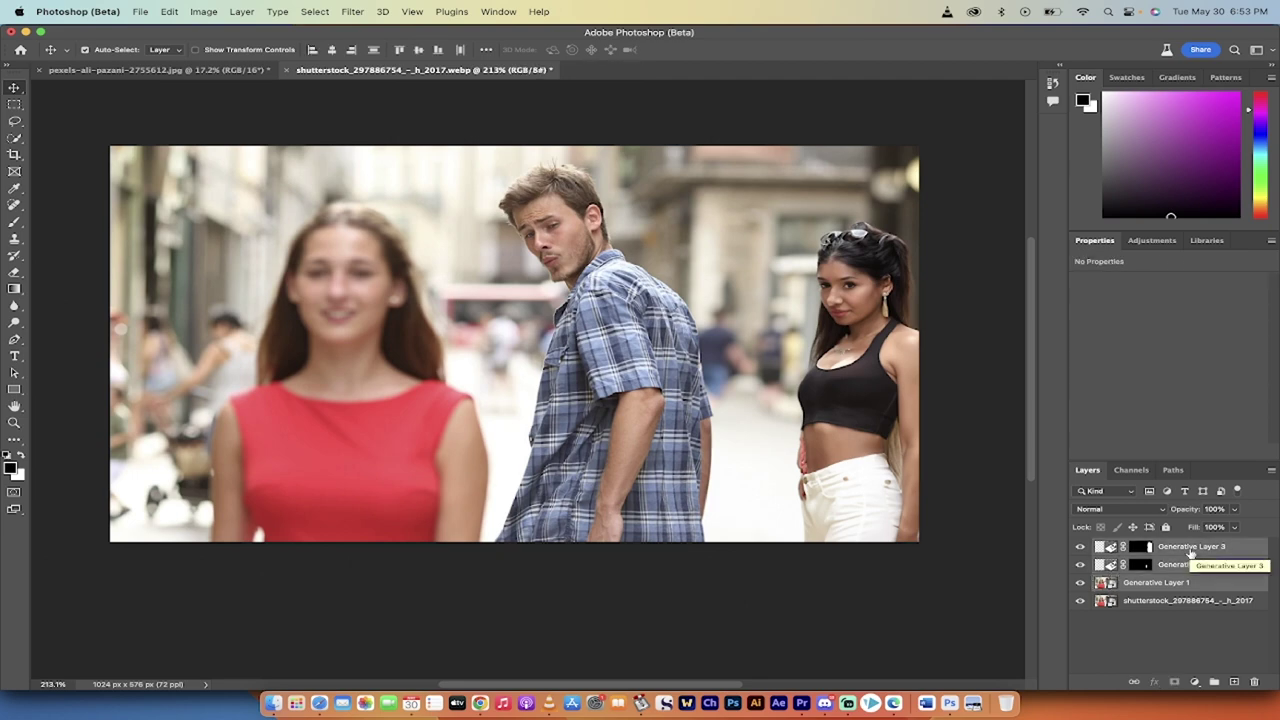
- Delete the three generative layers and draw a rectangular marquee around the woman in the blue top
key("BackSpace")
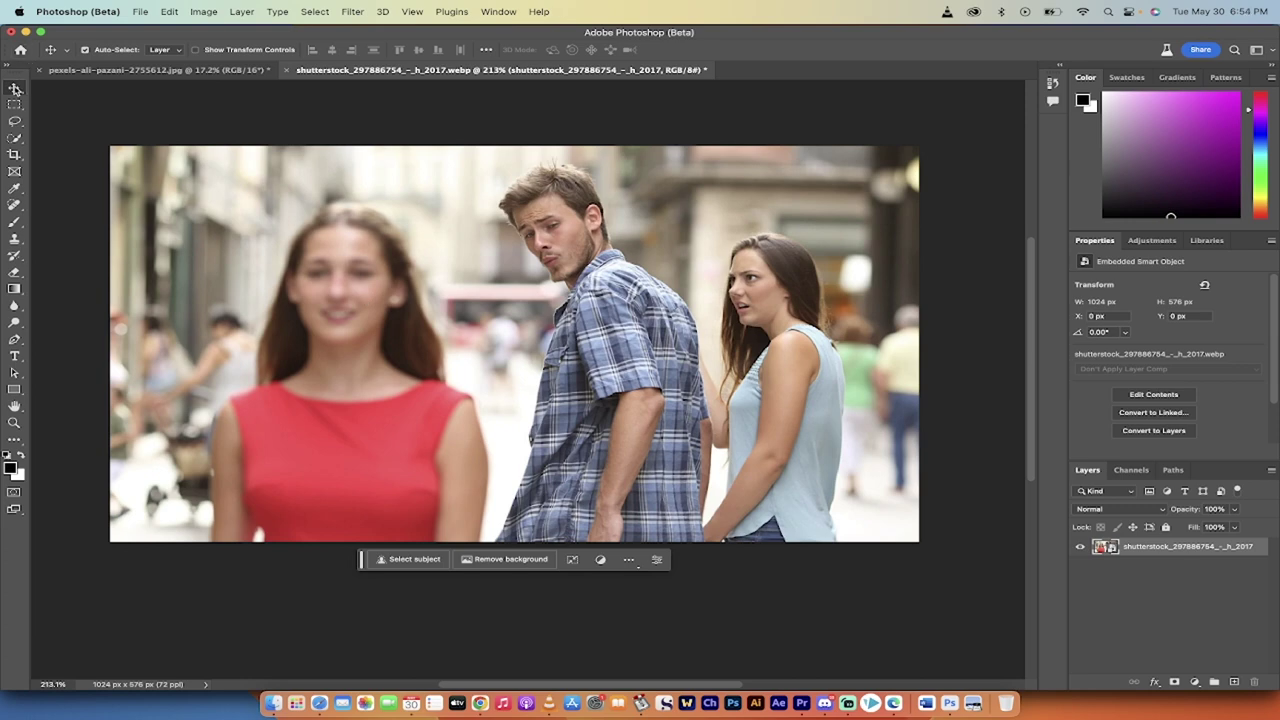
left_click(14, 104)
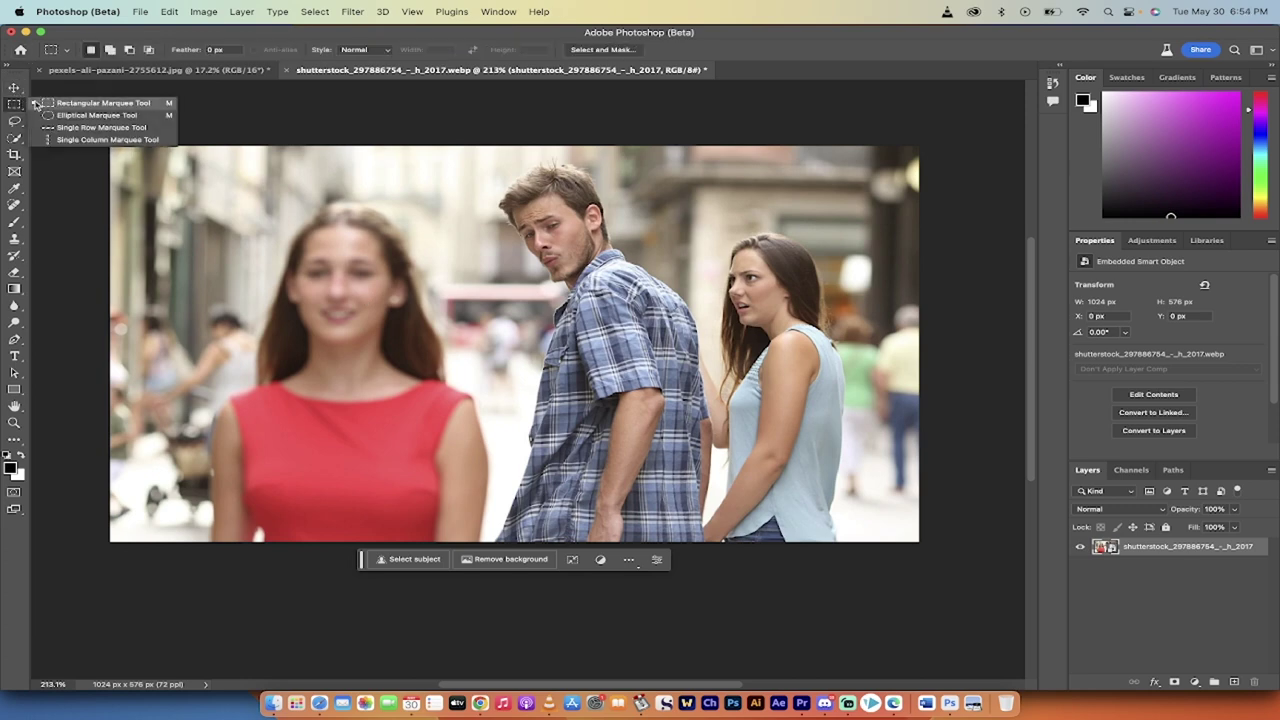
left_click(69, 105)
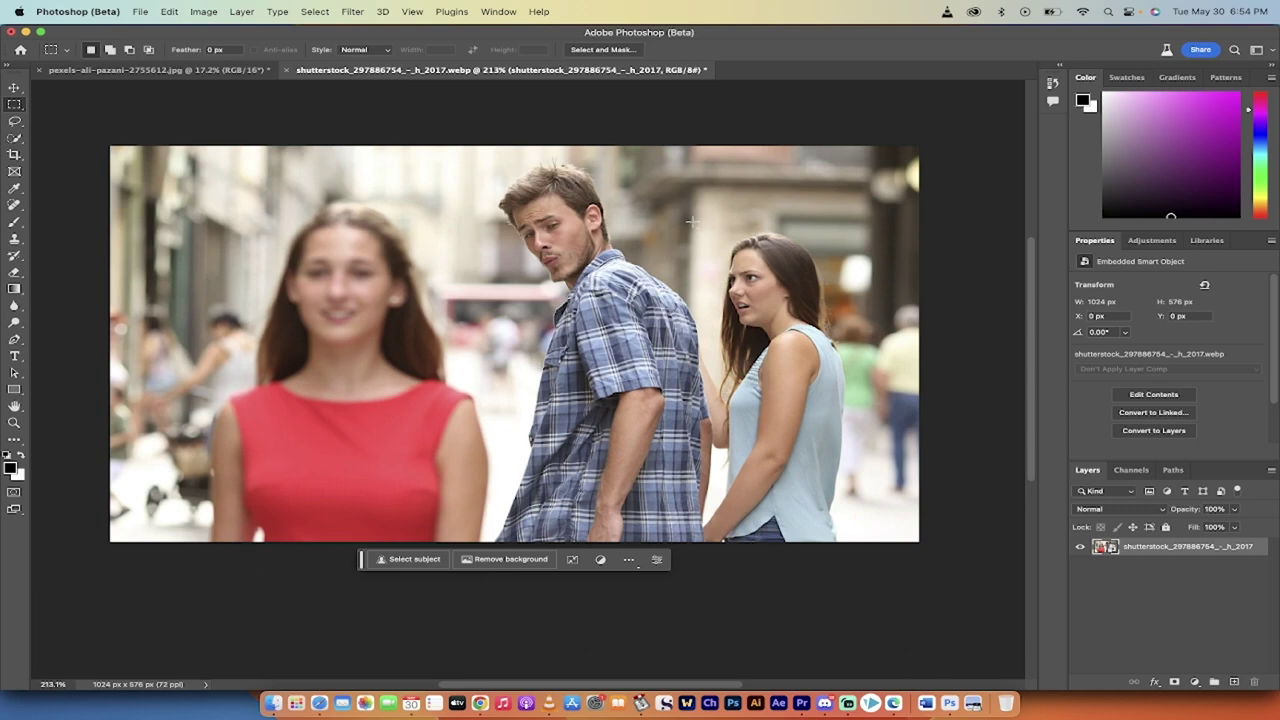
left_click_drag(699, 221, 863, 554)
scroll(710, 420, "up", 2)
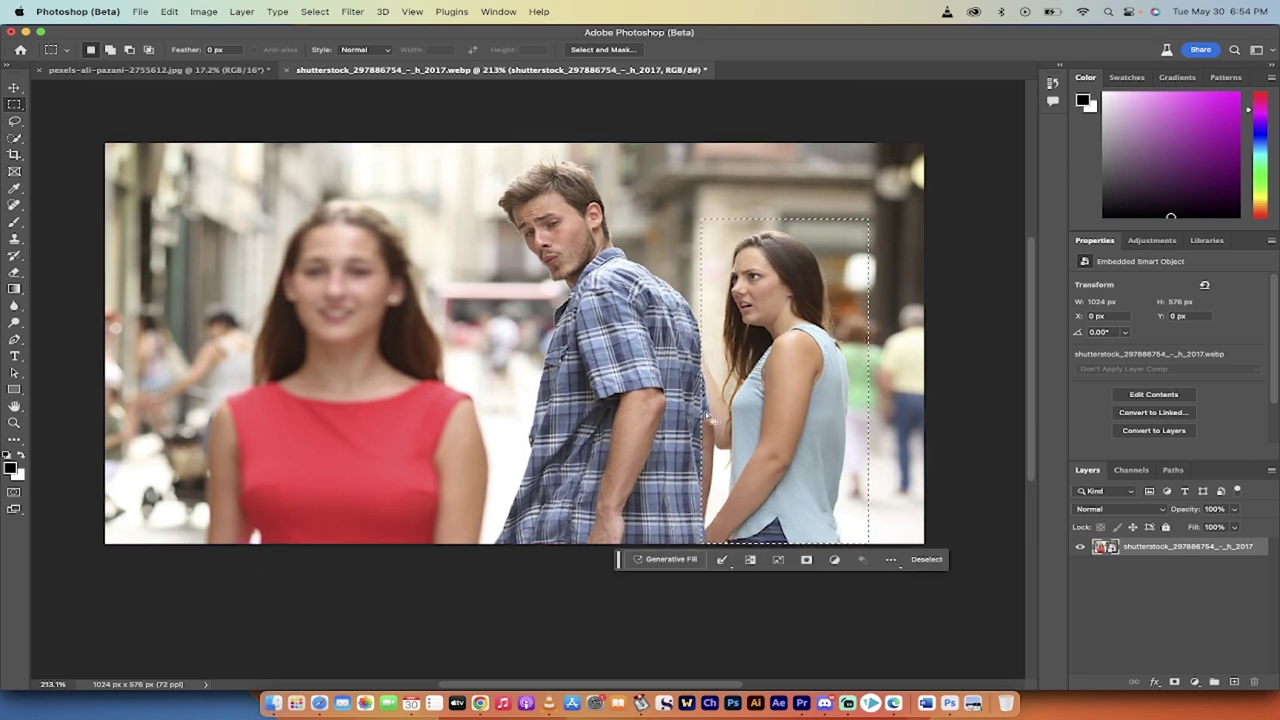
scroll(707, 418, "up", 1)
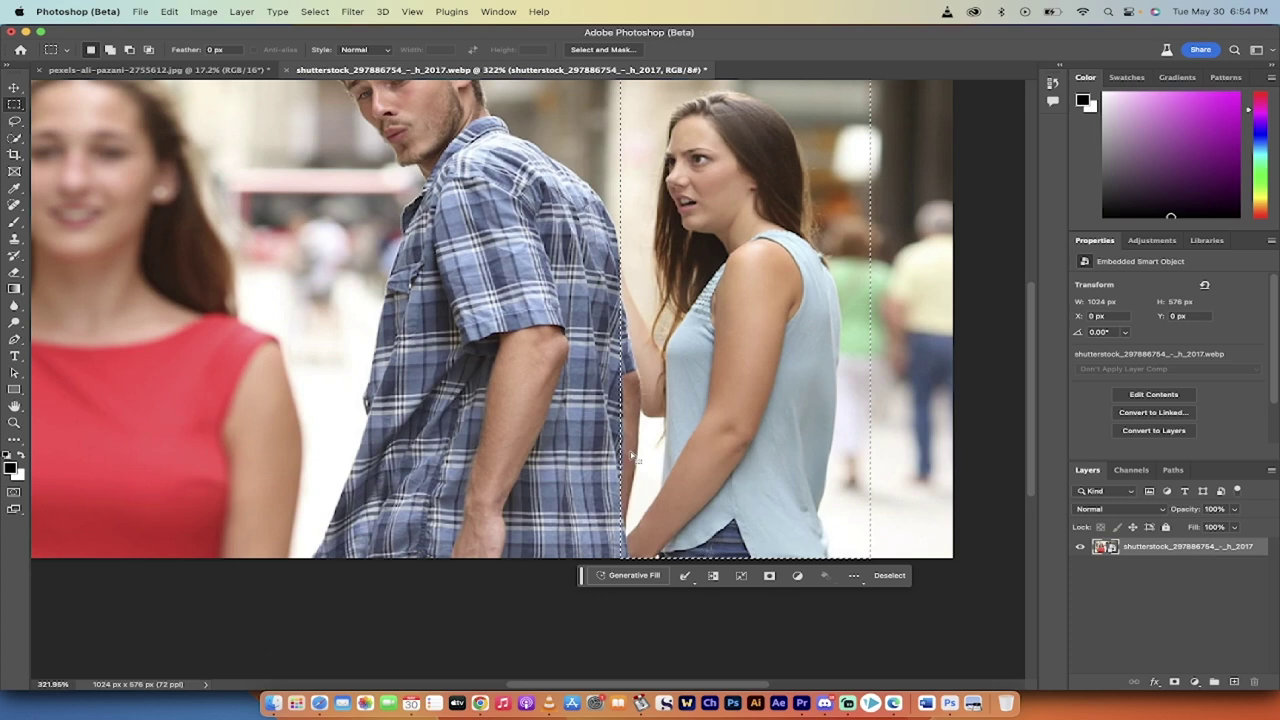
- Switch to the Quick Selection tool and check its brush size settings
left_click(15, 137)
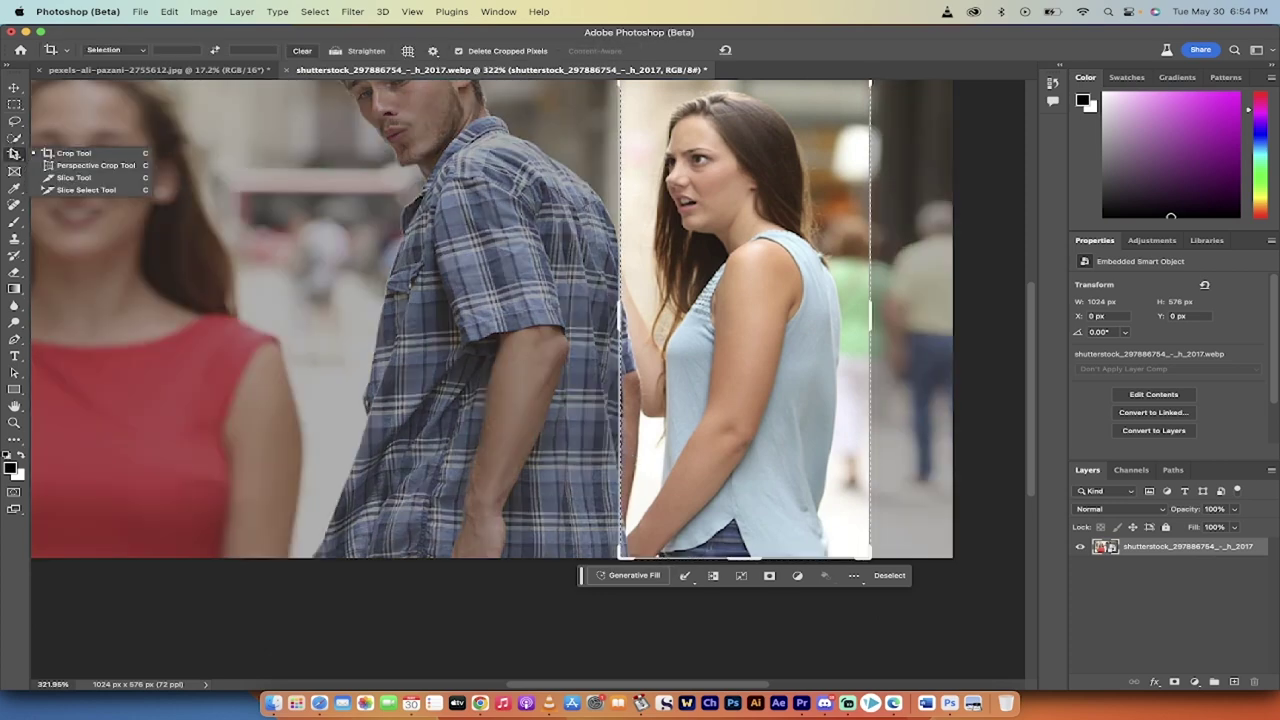
left_click(62, 163)
left_click(15, 137)
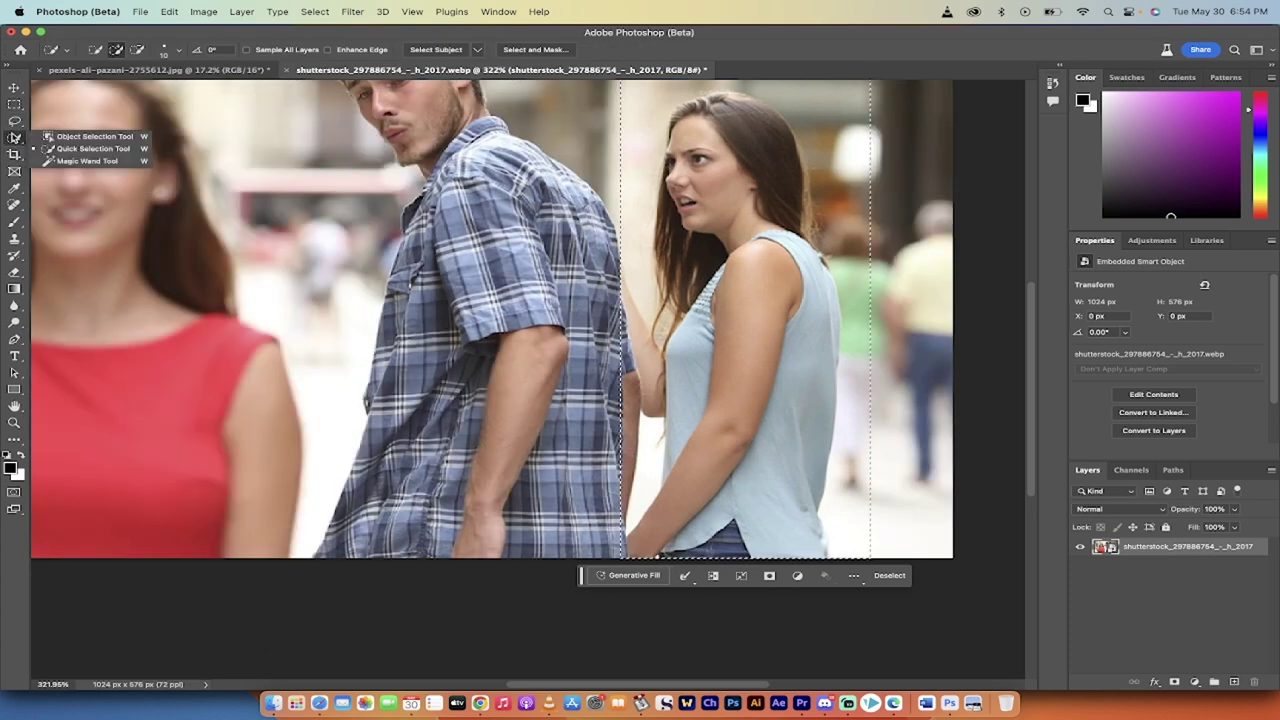
left_click(73, 145)
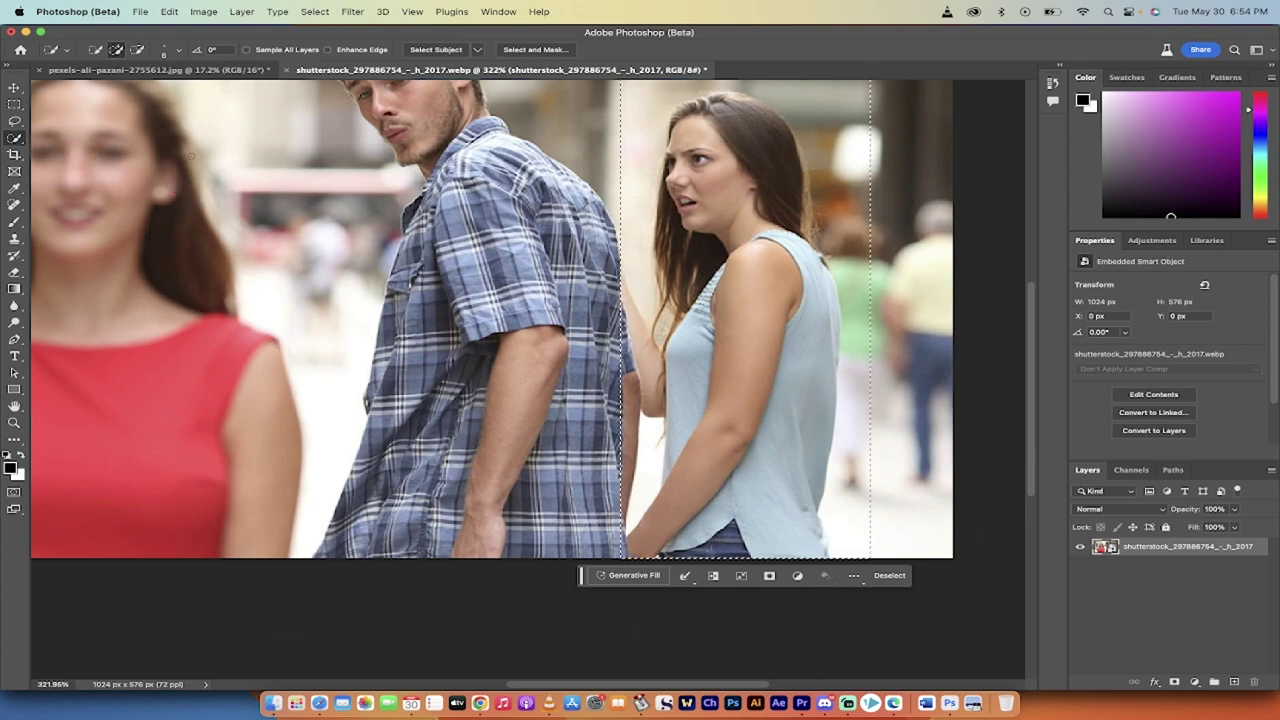
left_click(170, 50)
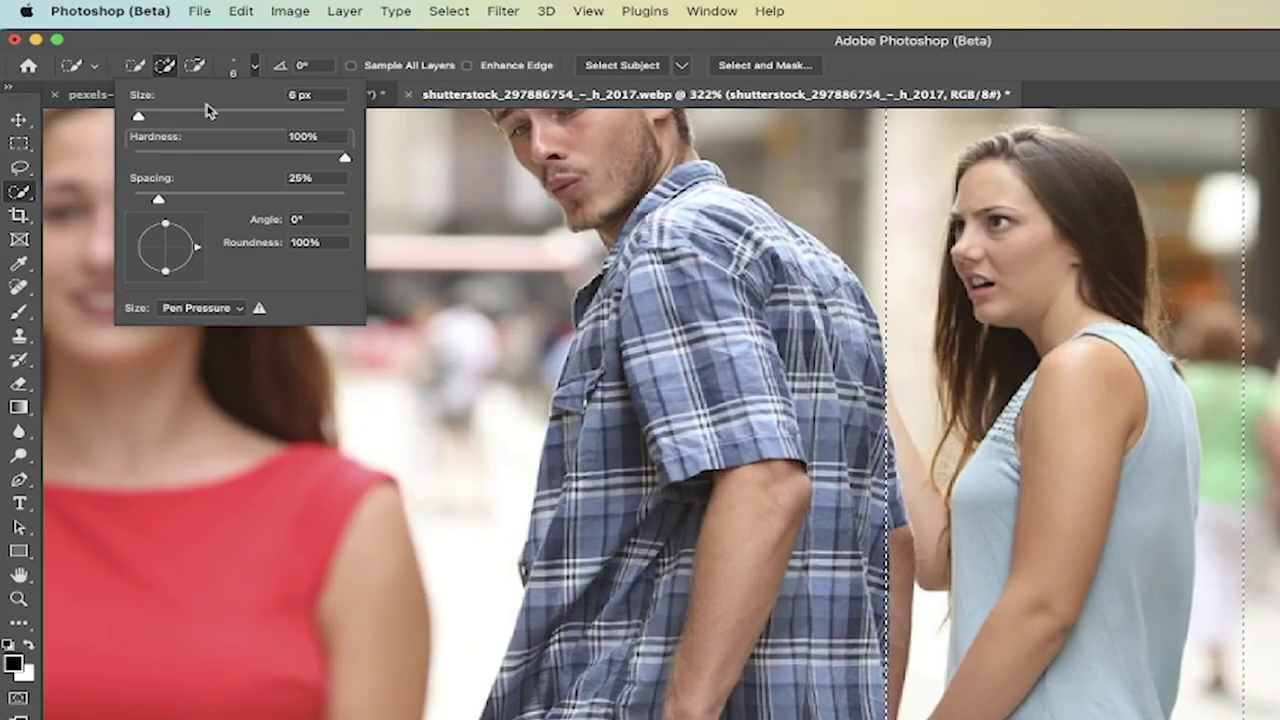
left_click(254, 65)
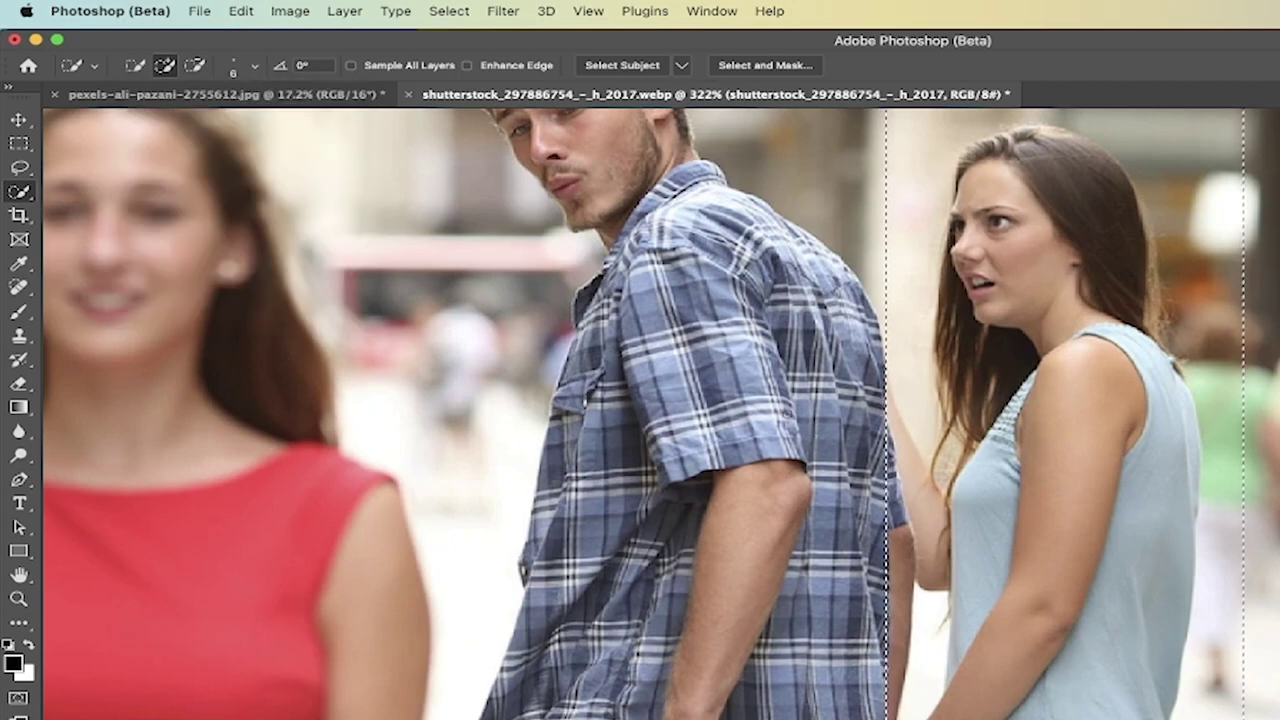
scroll(760, 640, "up", 2)
scroll(862, 500, "up", 3)
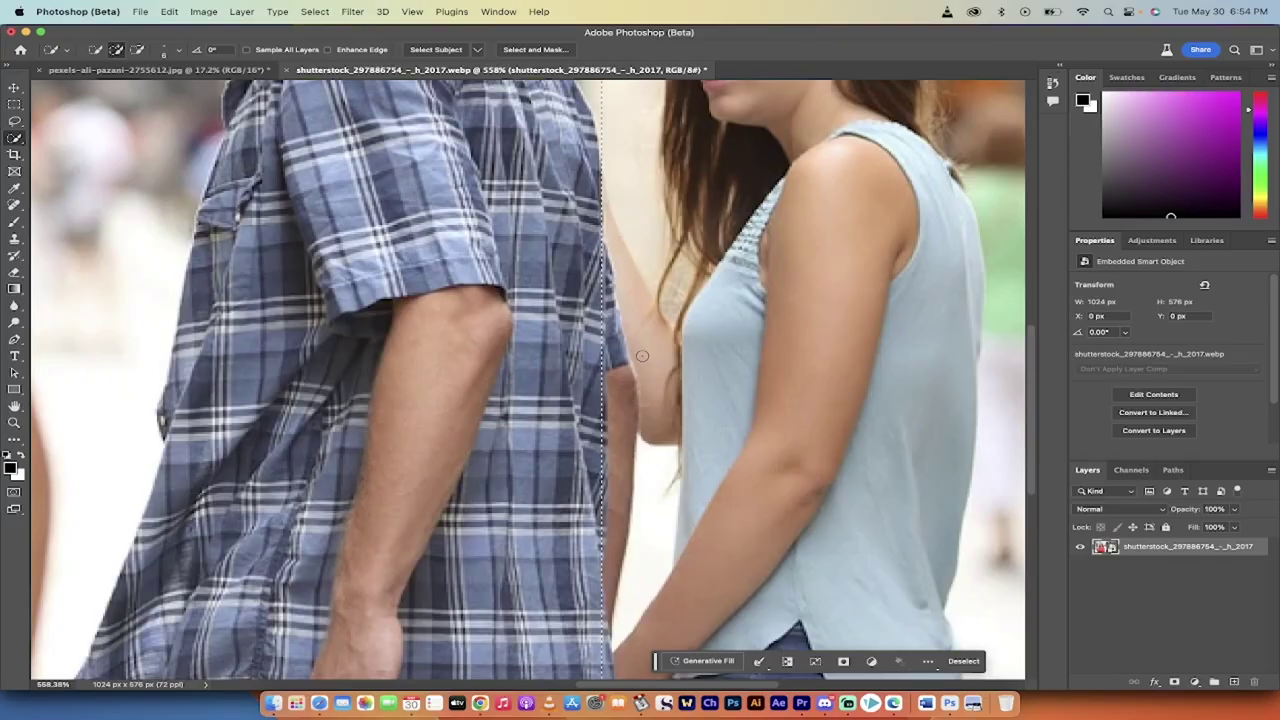
scroll(604, 358, "down", 2)
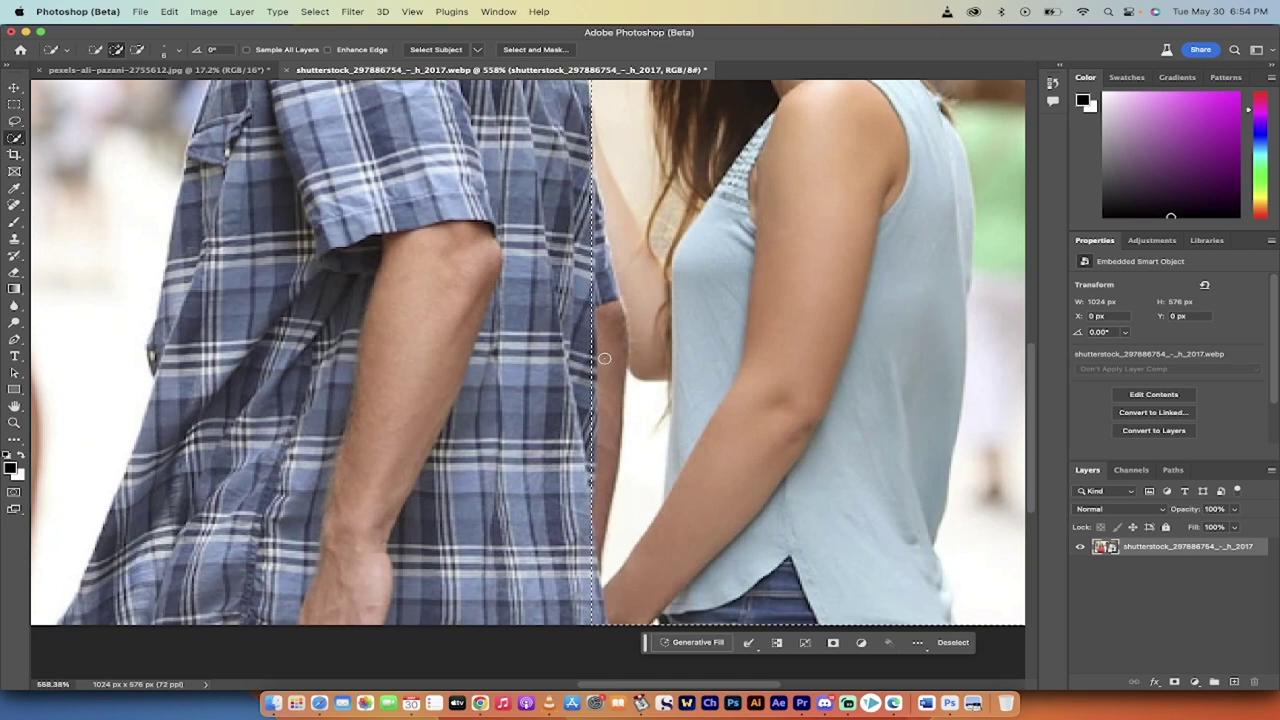
- Subtract the man's arm from the selection so its left edge follows his shirt, then zoom out
key("alt")
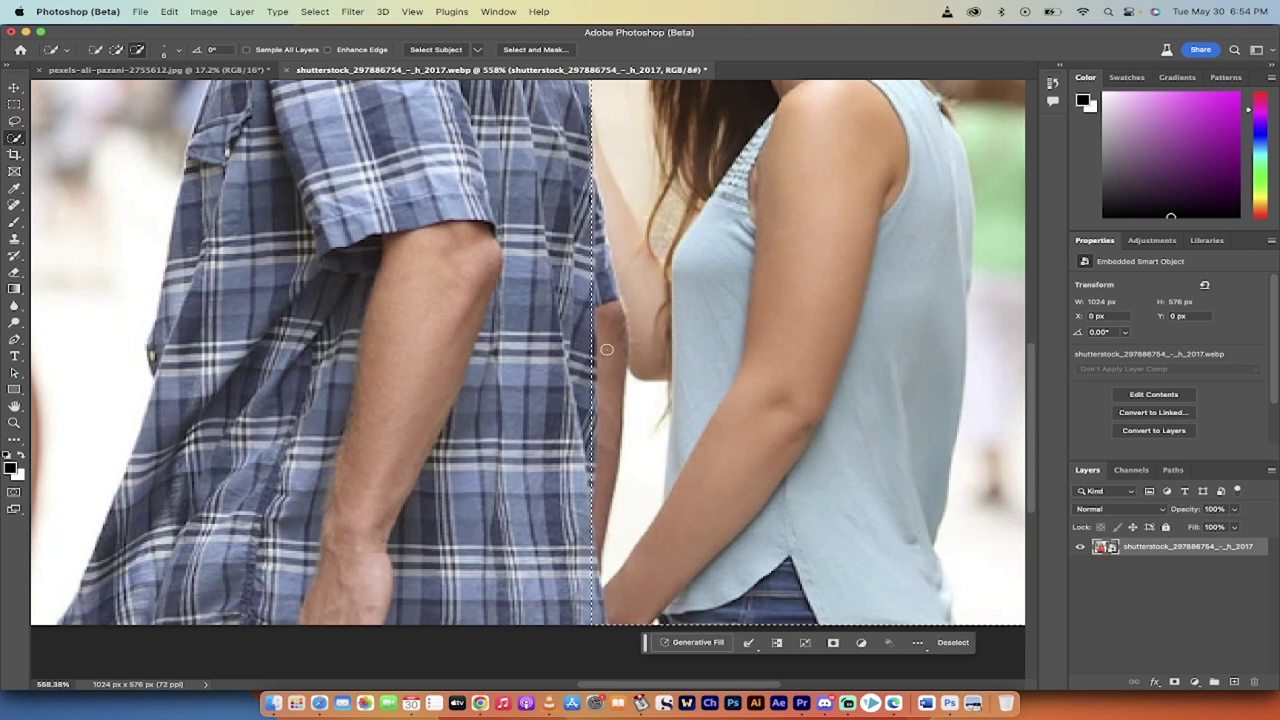
left_click_drag(598, 303, 596, 324)
left_click_drag(596, 374, 592, 472)
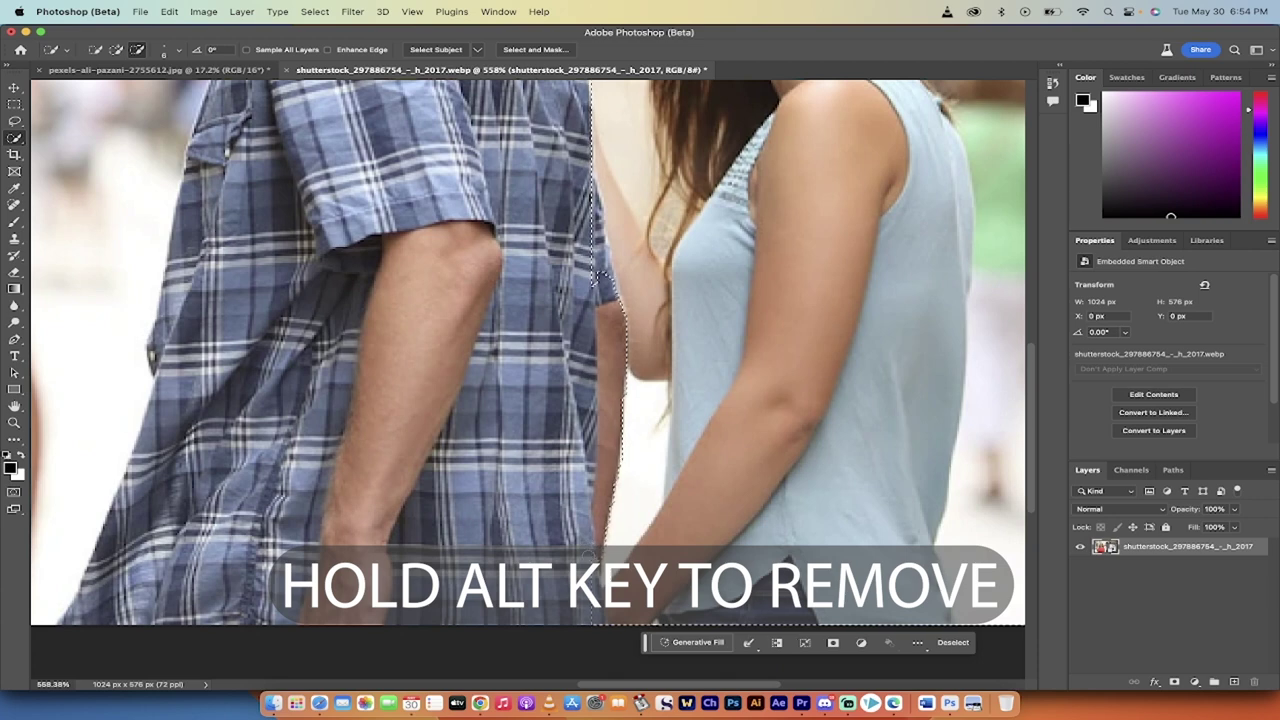
right_click(592, 576)
left_click(592, 576)
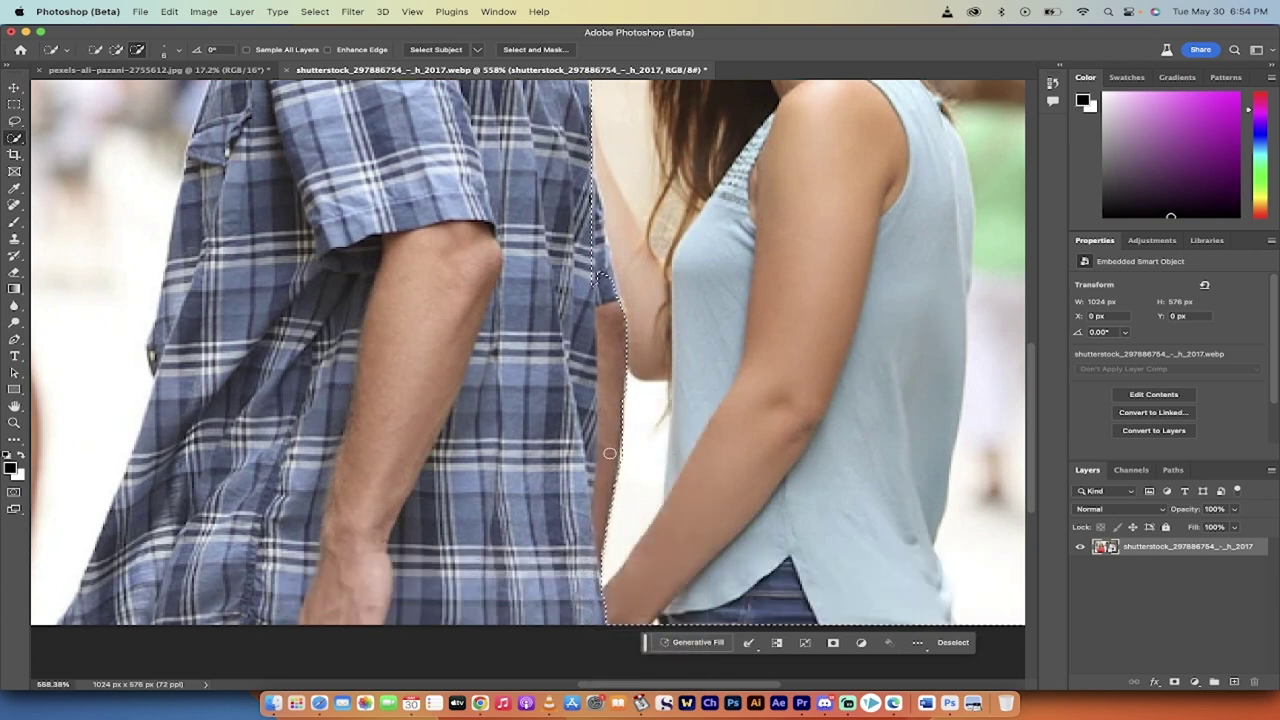
scroll(625, 313, "up", 1)
key("alt")
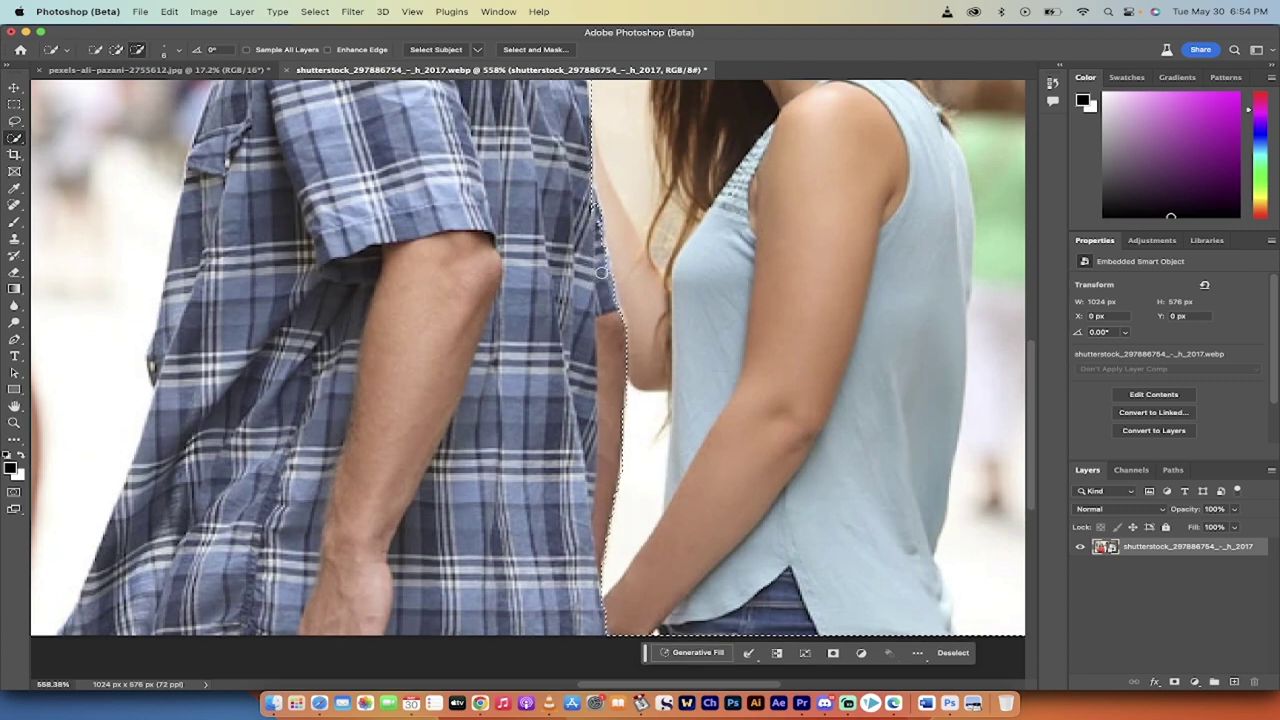
scroll(584, 195, "down", 5)
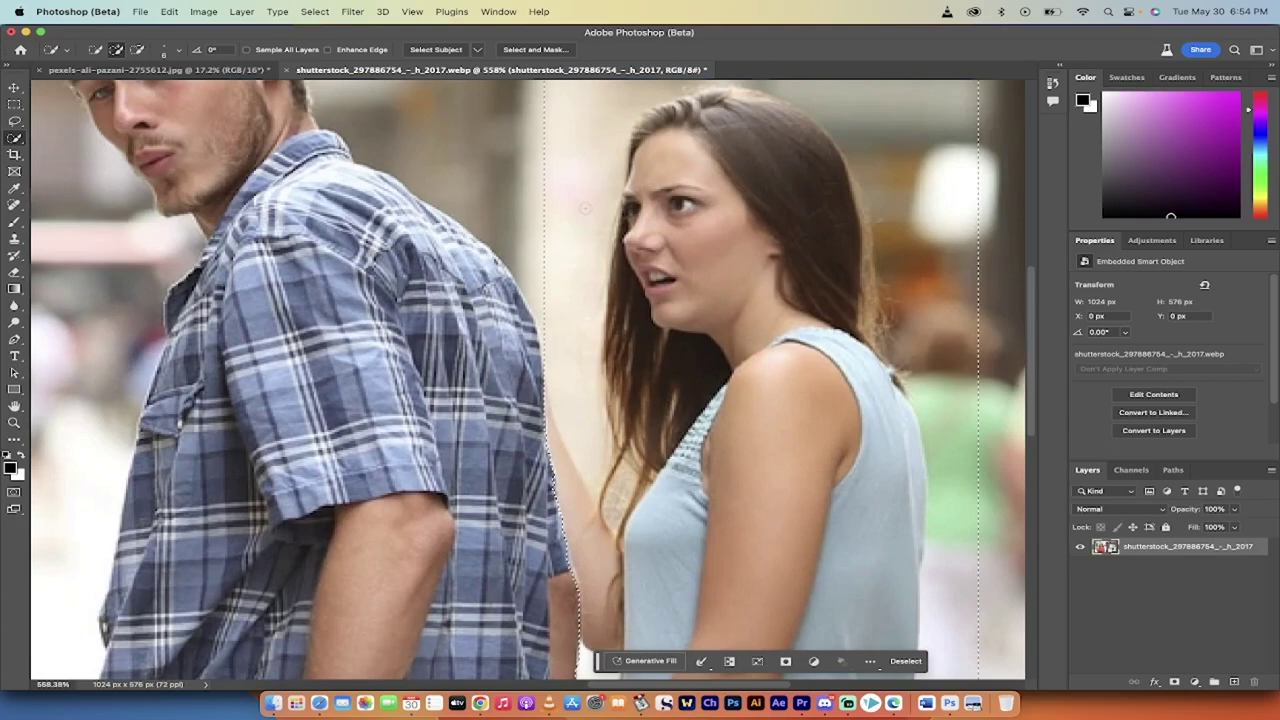
scroll(718, 207, "up", 1)
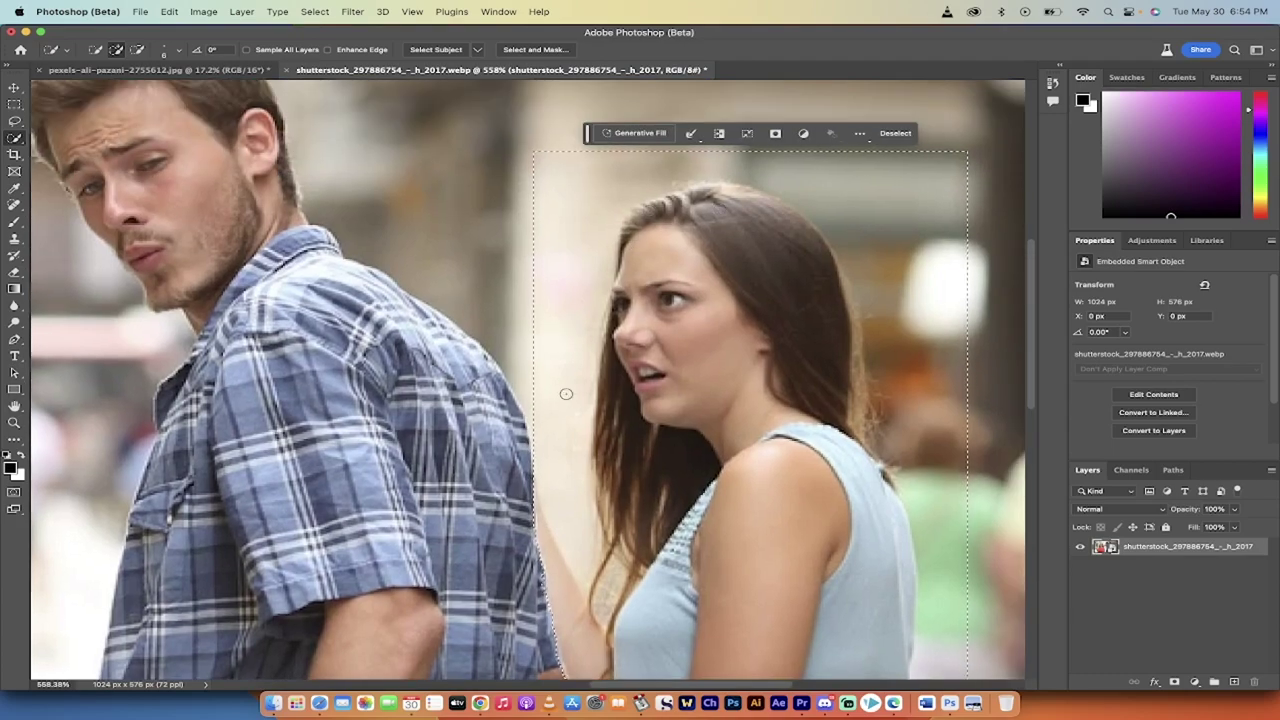
scroll(641, 266, "down", 5)
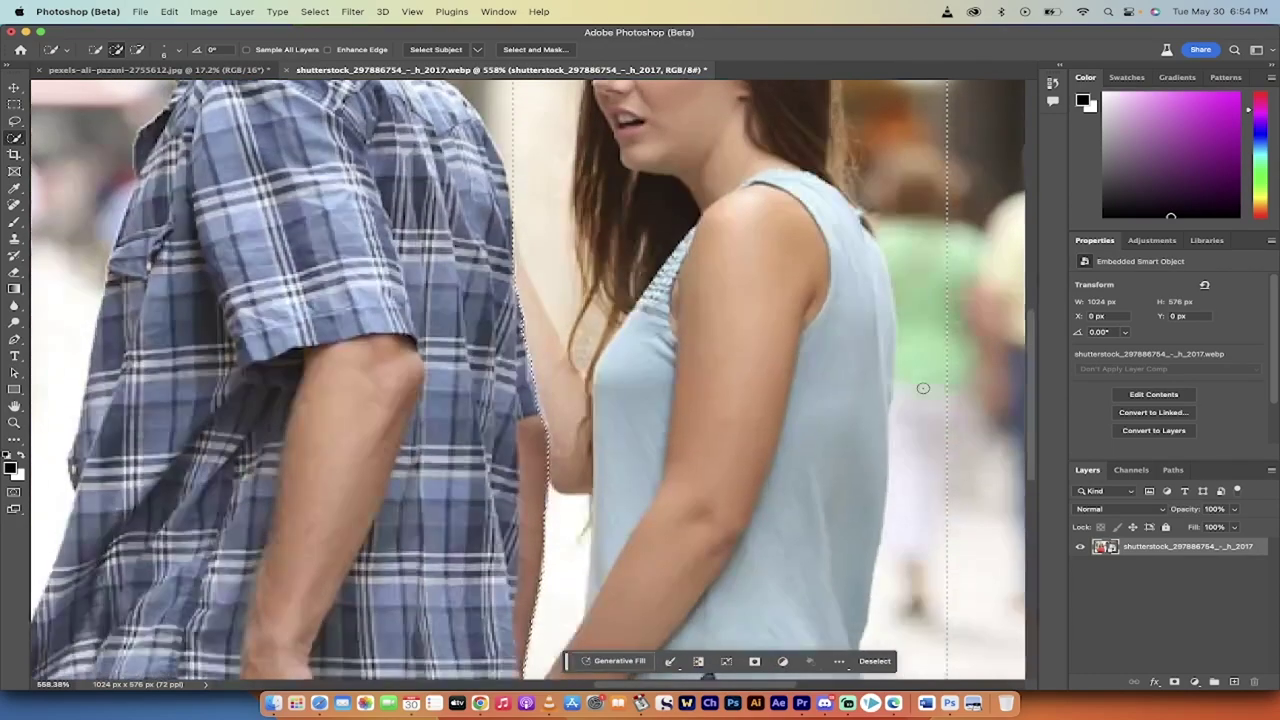
scroll(922, 387, "down", 1)
scroll(922, 387, "down", 1)
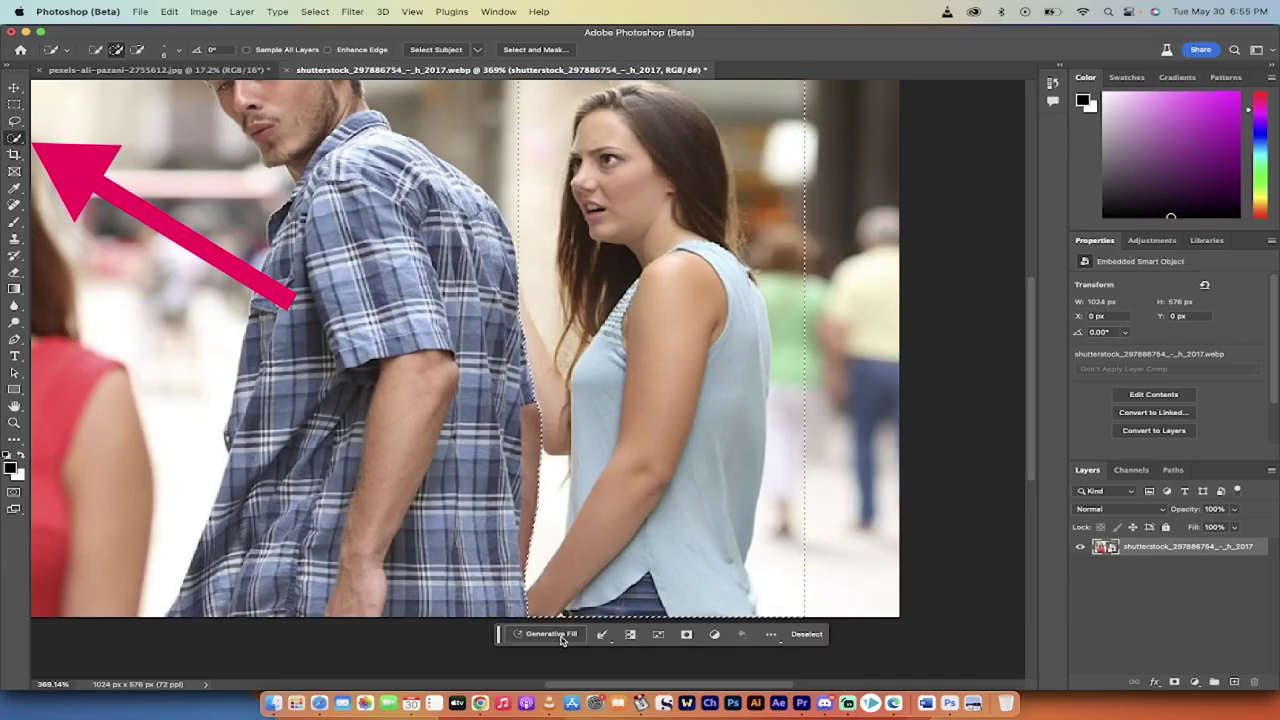
- Generative Fill with an empty prompt to erase the woman in blue, then toggle Generative Layer 1 to compare
left_click(548, 634)
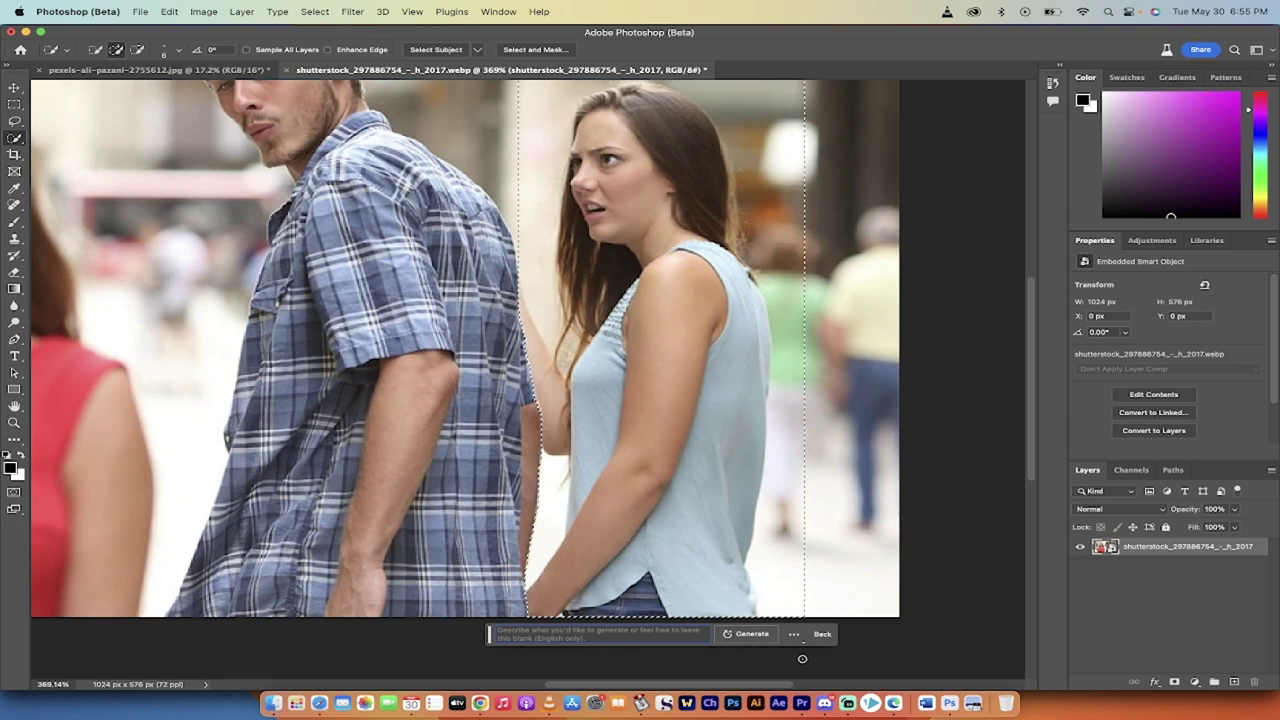
left_click(756, 638)
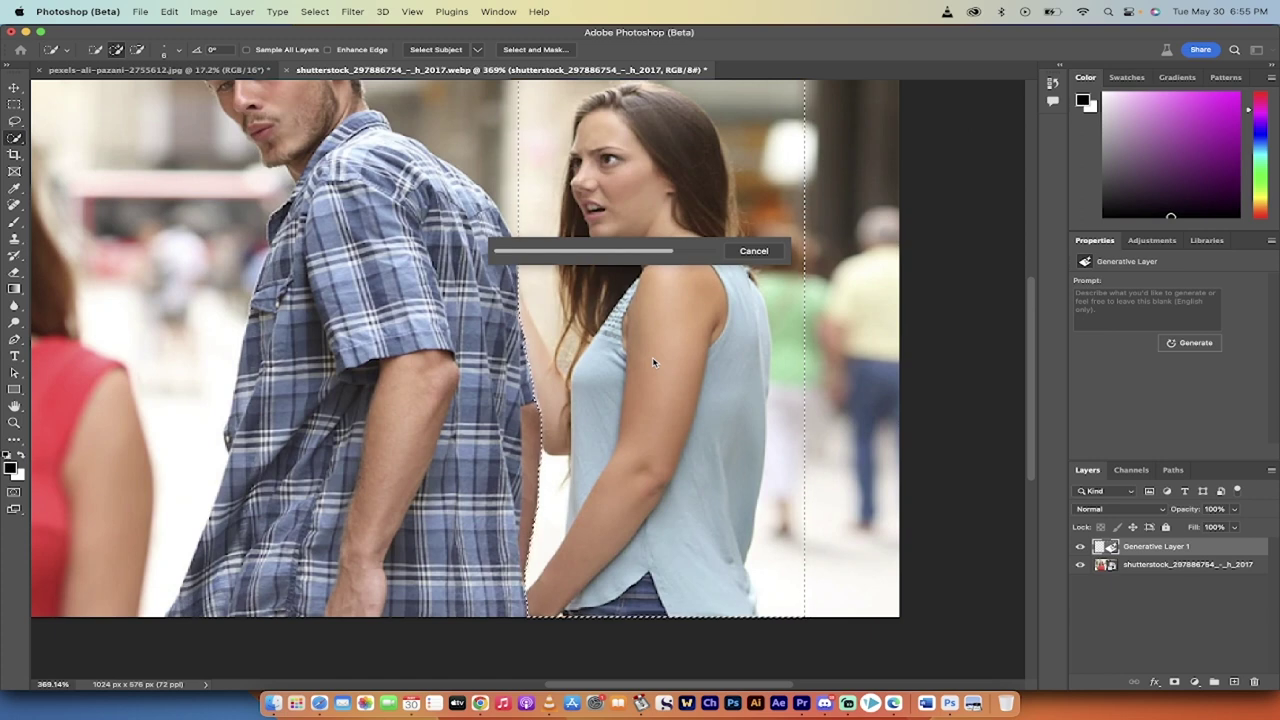
scroll(697, 363, "down", 3)
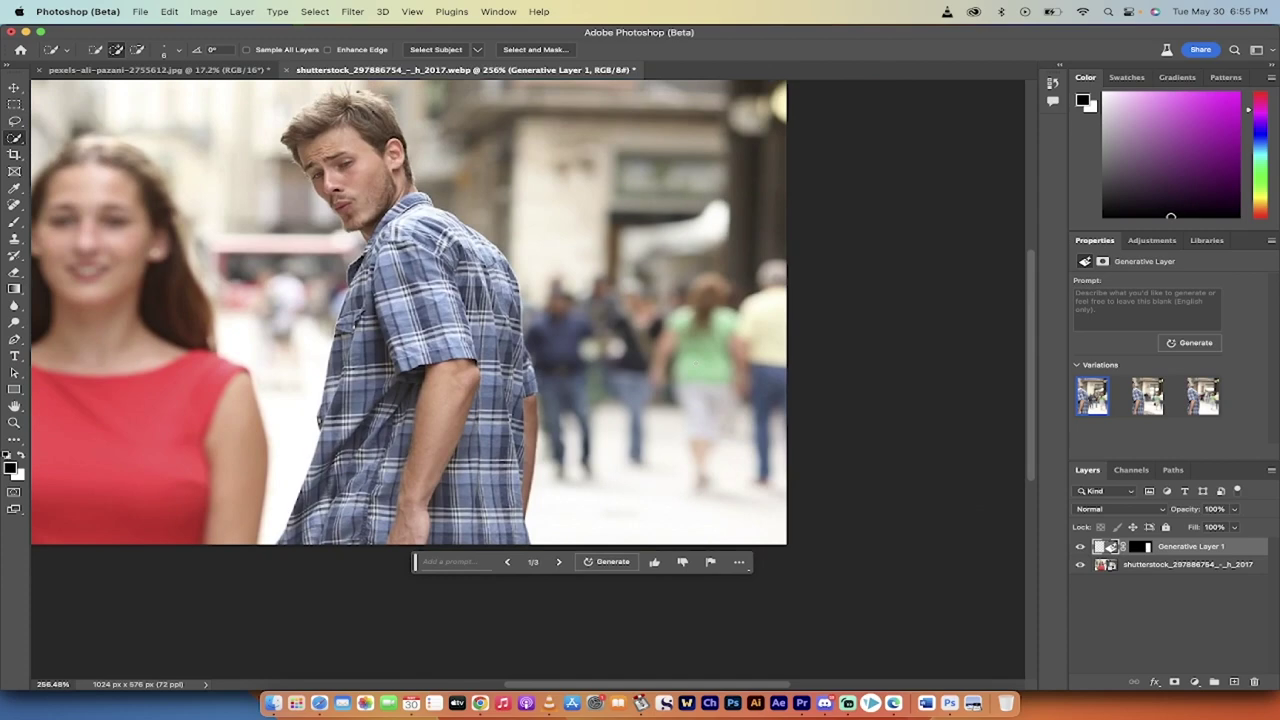
scroll(695, 363, "down", 2)
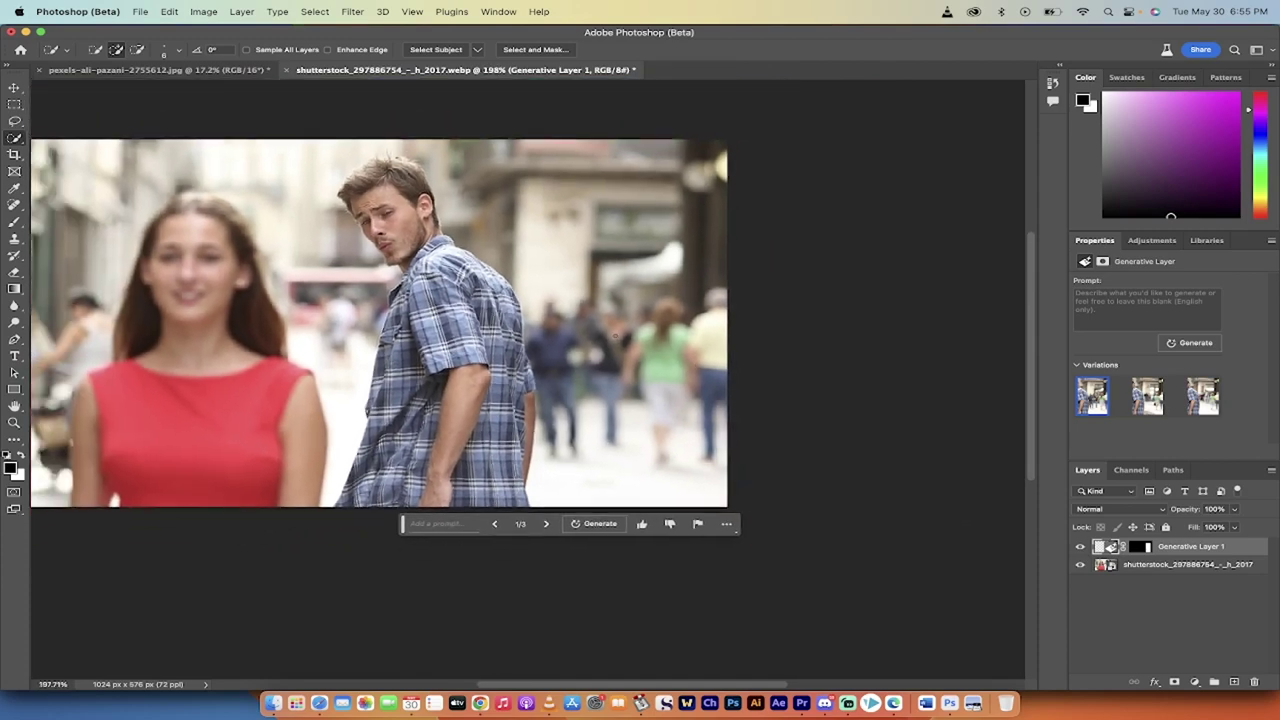
scroll(385, 340, "up", 2)
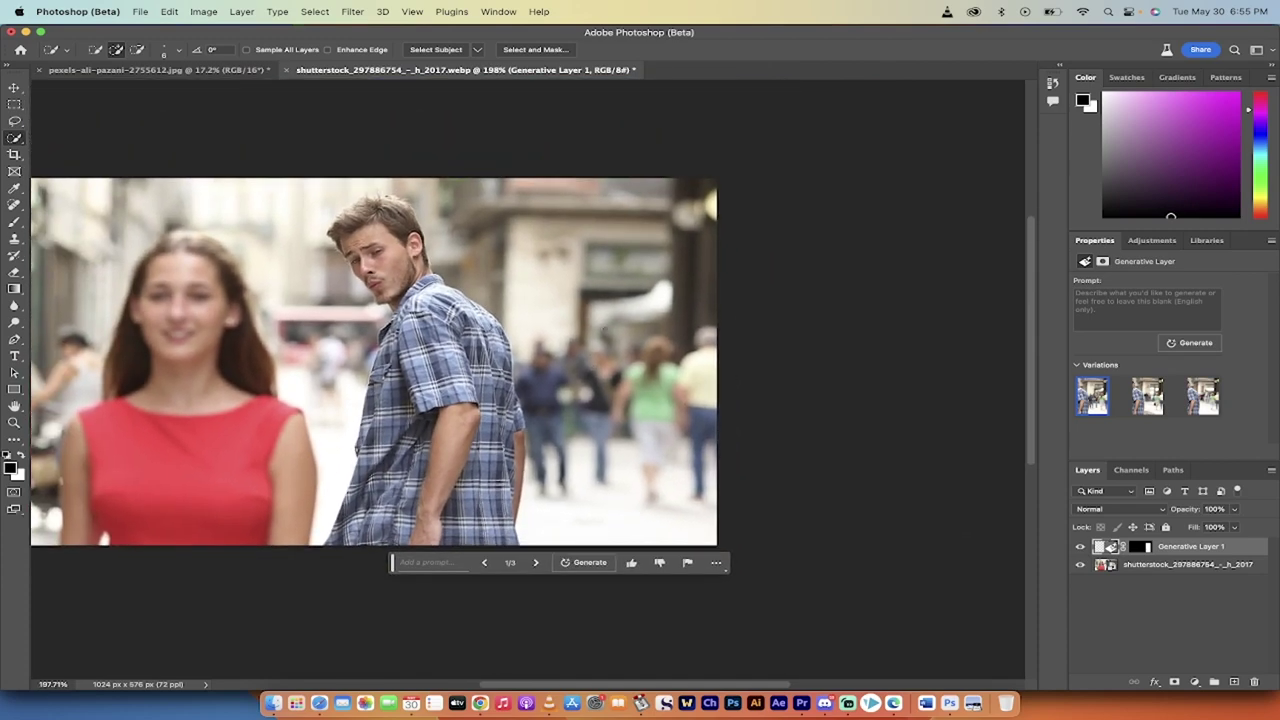
left_click(1082, 547)
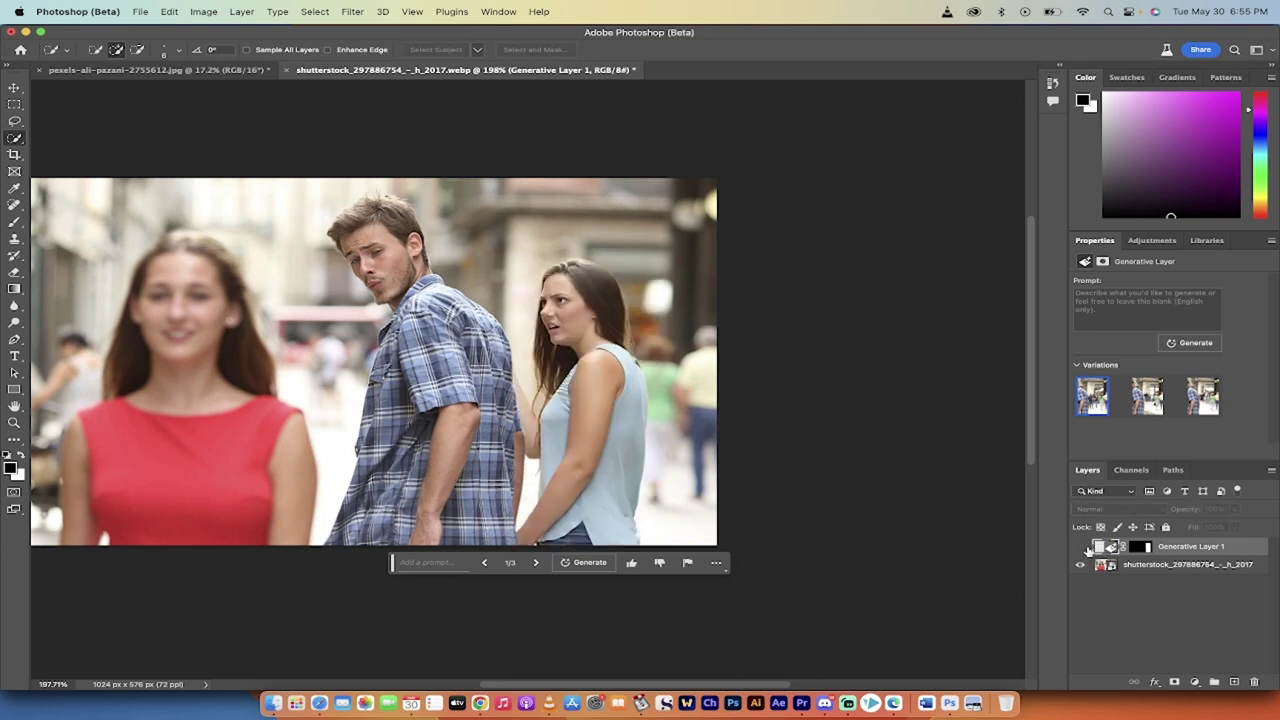
left_click(1081, 547)
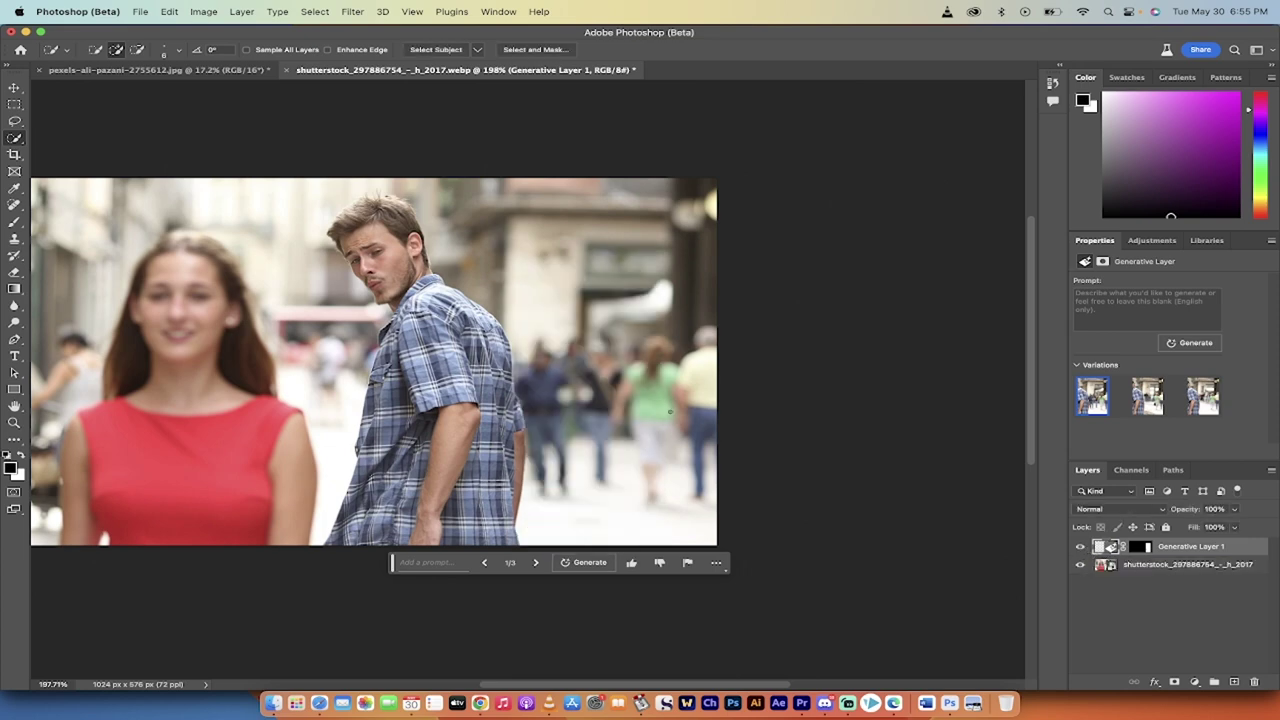
- Draw a tall rectangular marquee over the pedestrians right of the man and bring up the Generative Fill prompt
scroll(670, 411, "up", 2)
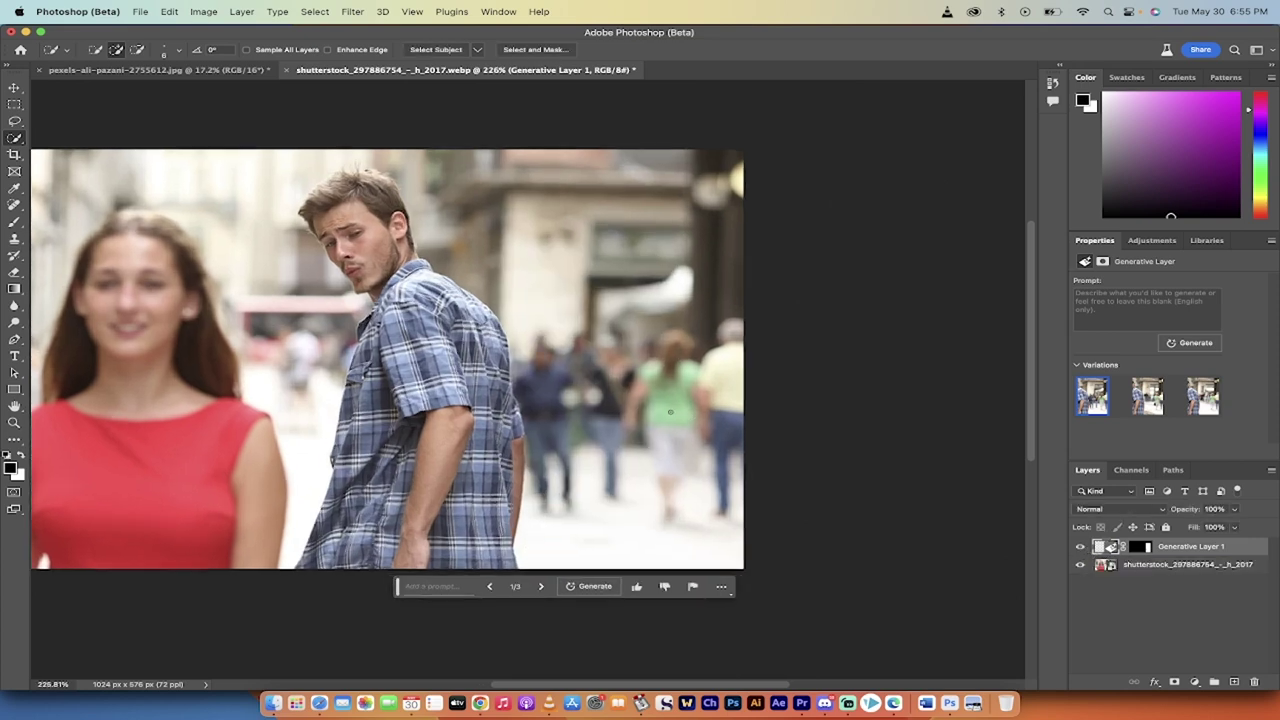
left_click(14, 106)
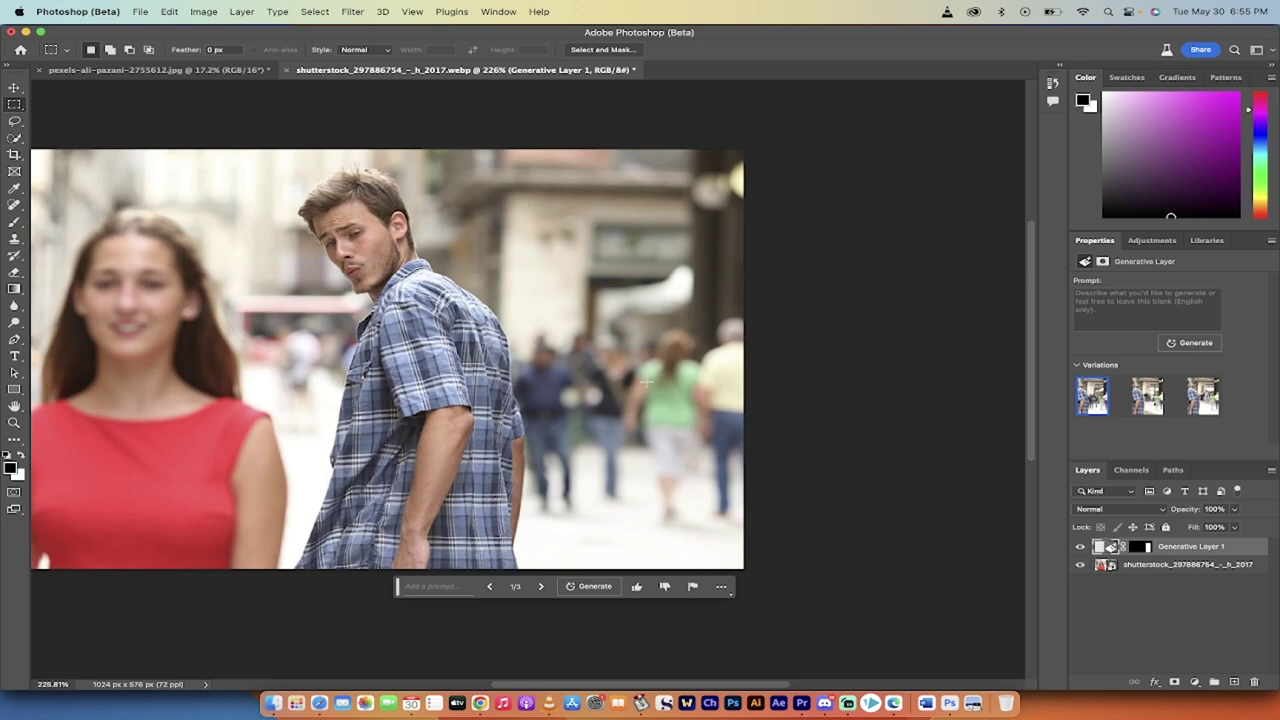
left_click_drag(558, 287, 726, 572)
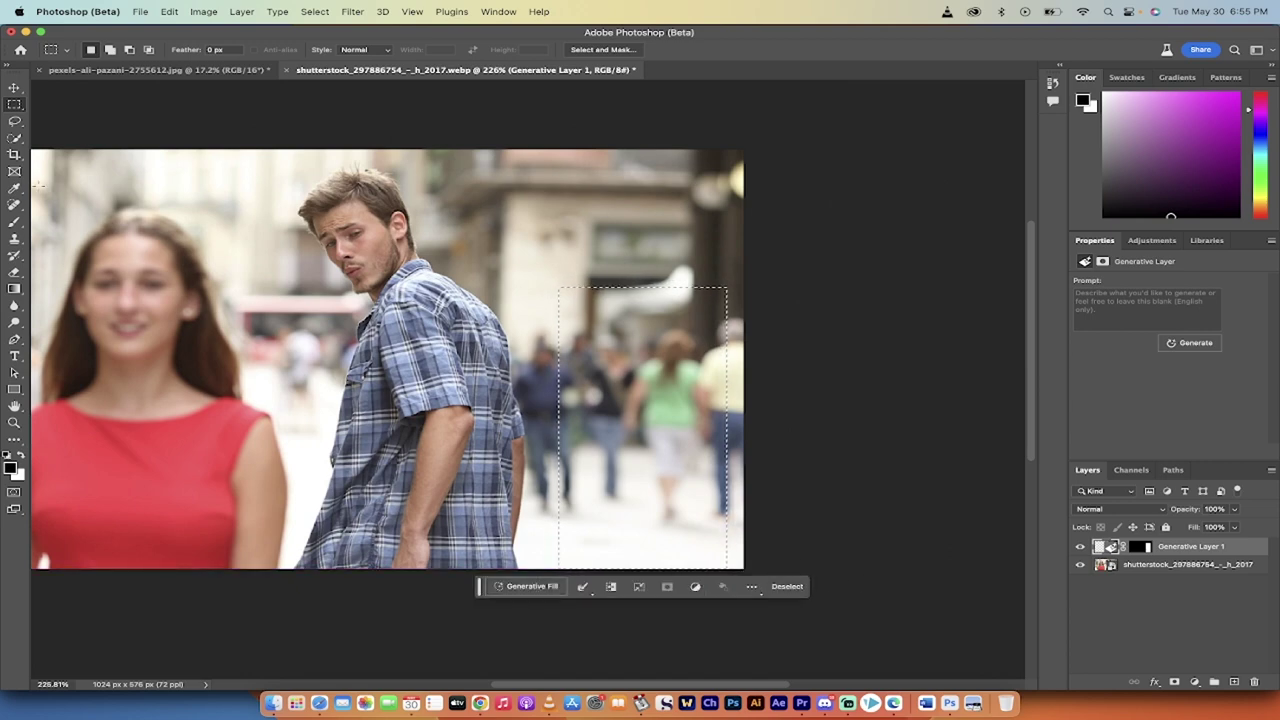
right_click(14, 105)
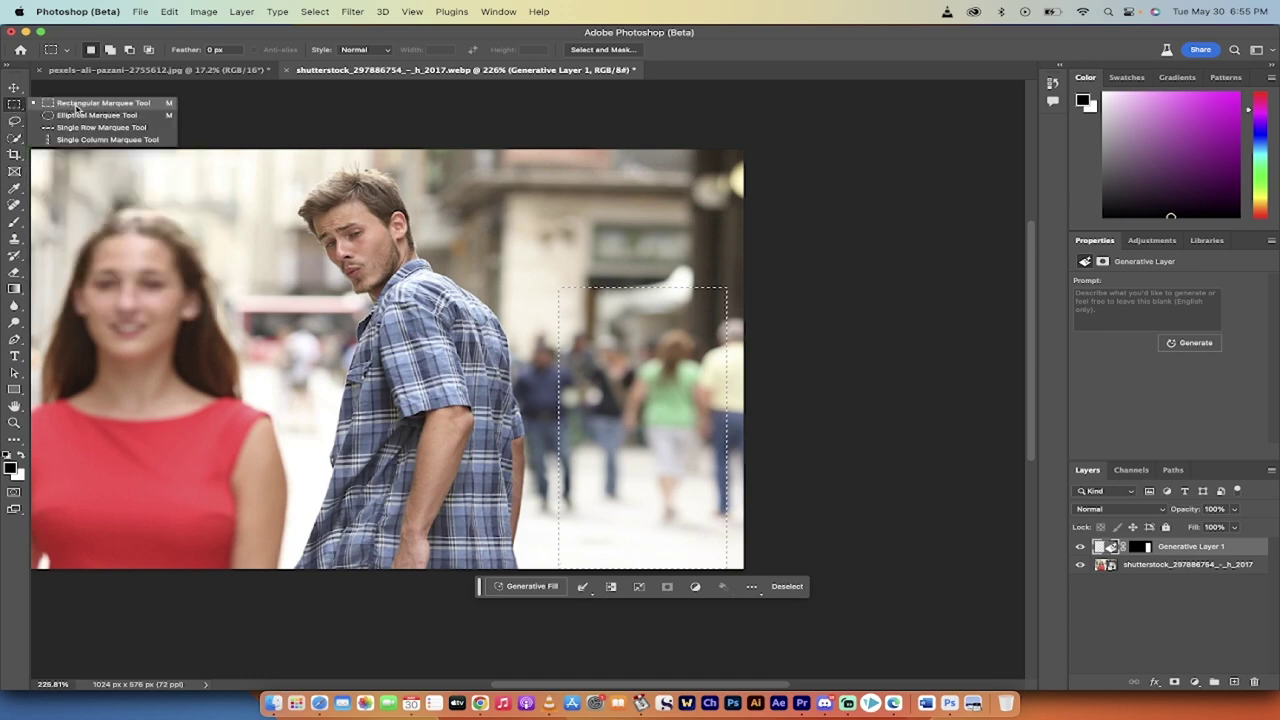
left_click(78, 106)
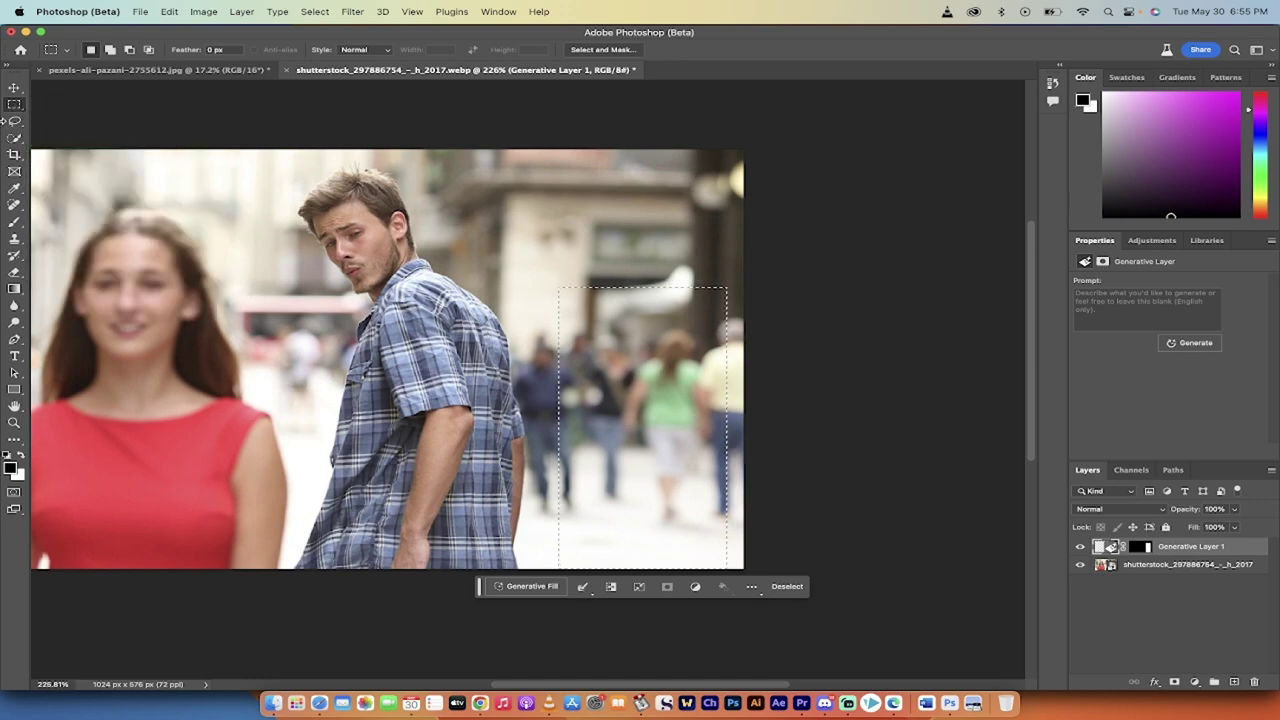
left_click(537, 589)
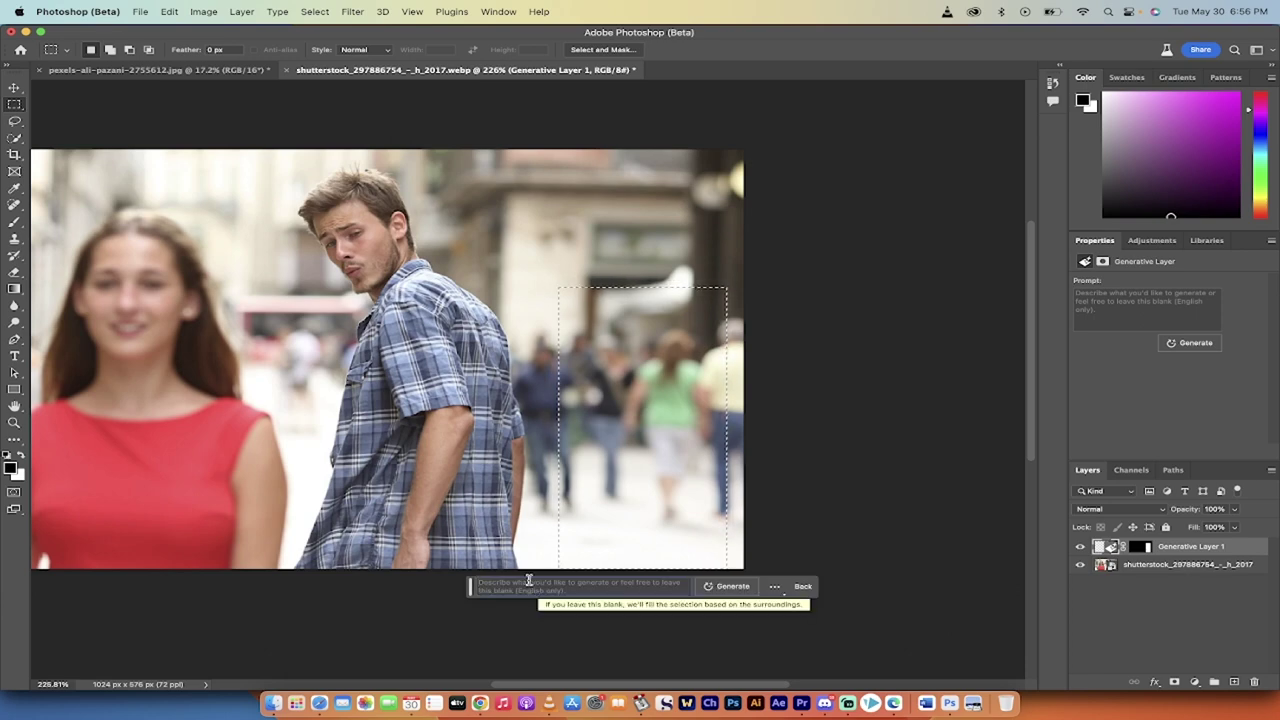
- Generate a woman into the selection with the prompt 'attractive female'
type("attract")
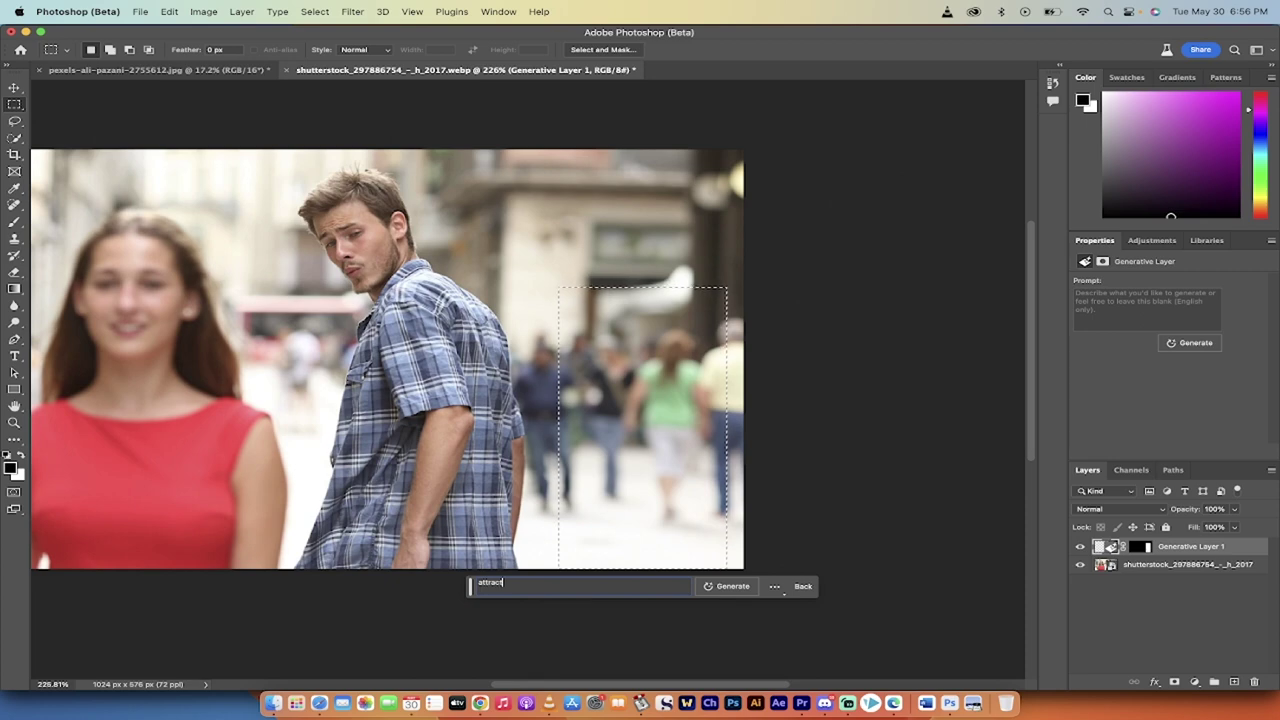
type("ive female")
left_click(724, 588)
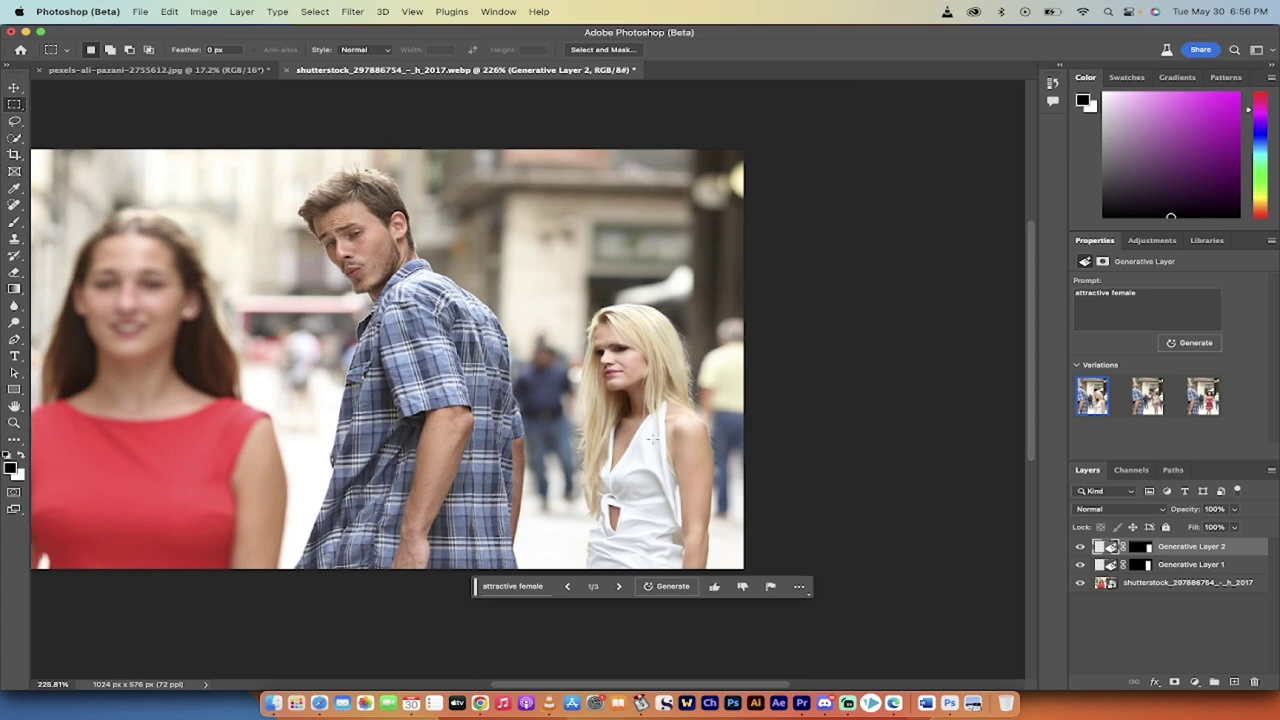
scroll(652, 437, "down", 2)
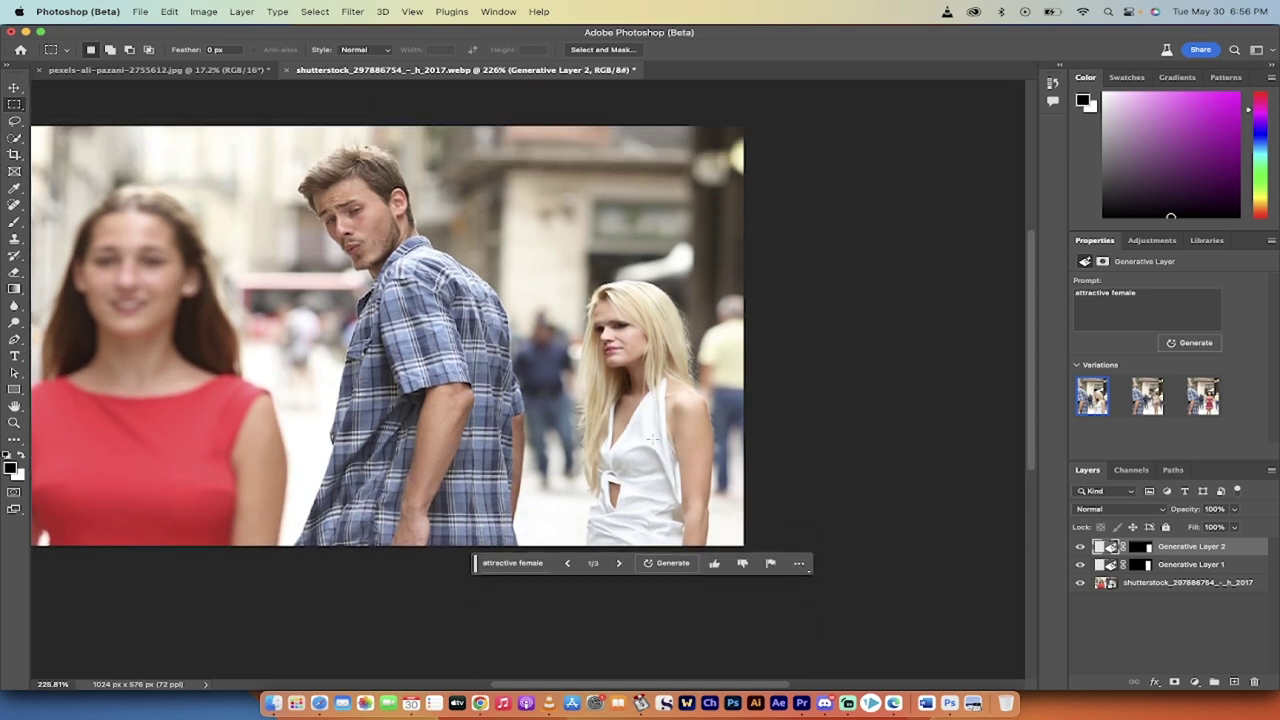
left_click(621, 565)
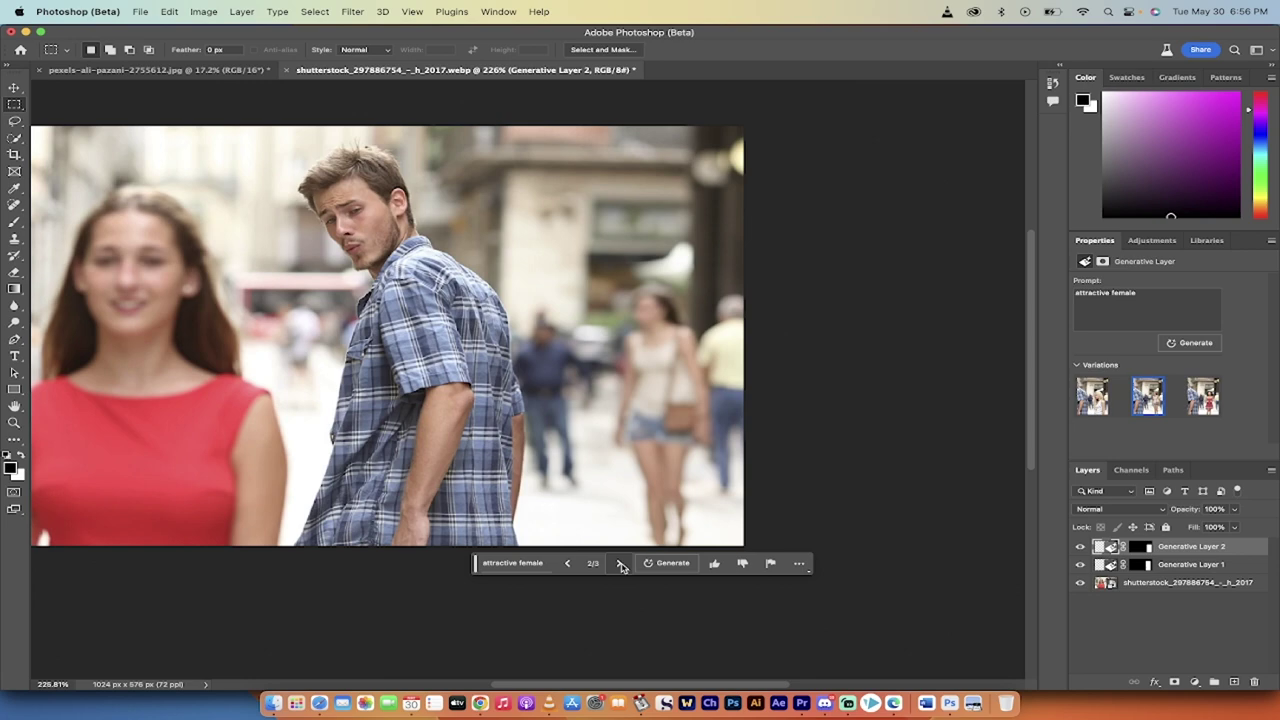
left_click(621, 565)
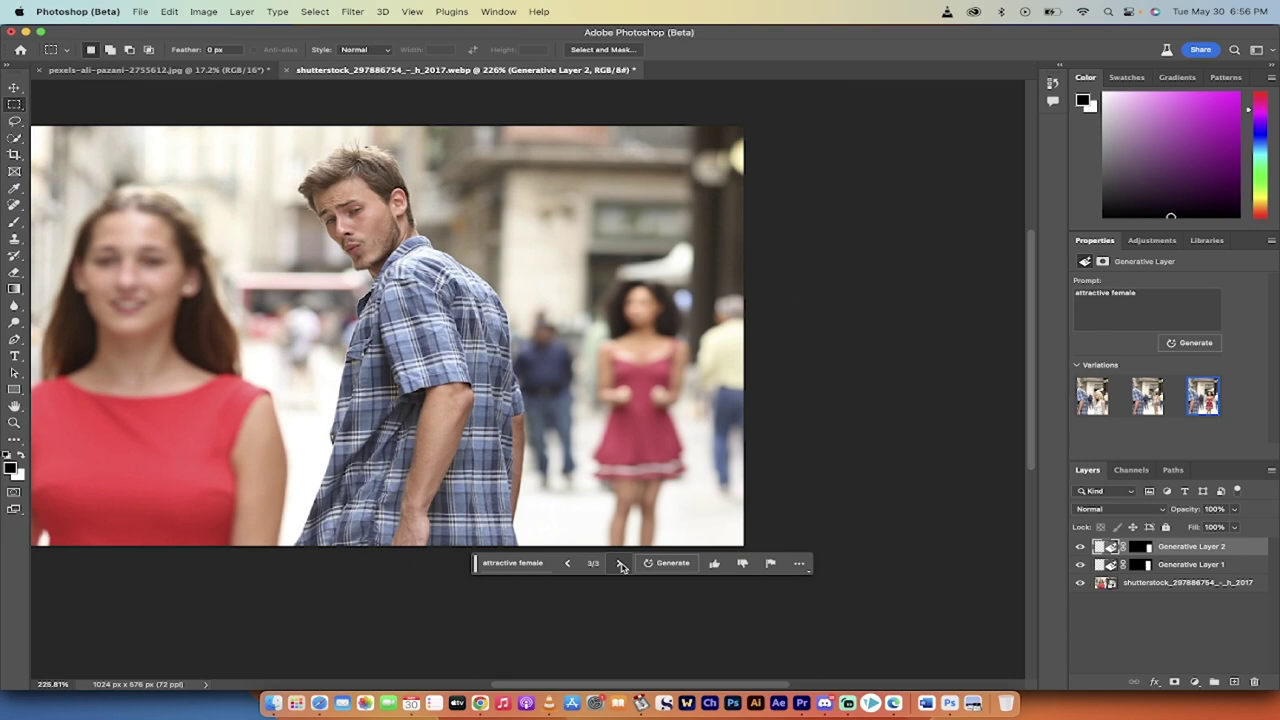
left_click(621, 565)
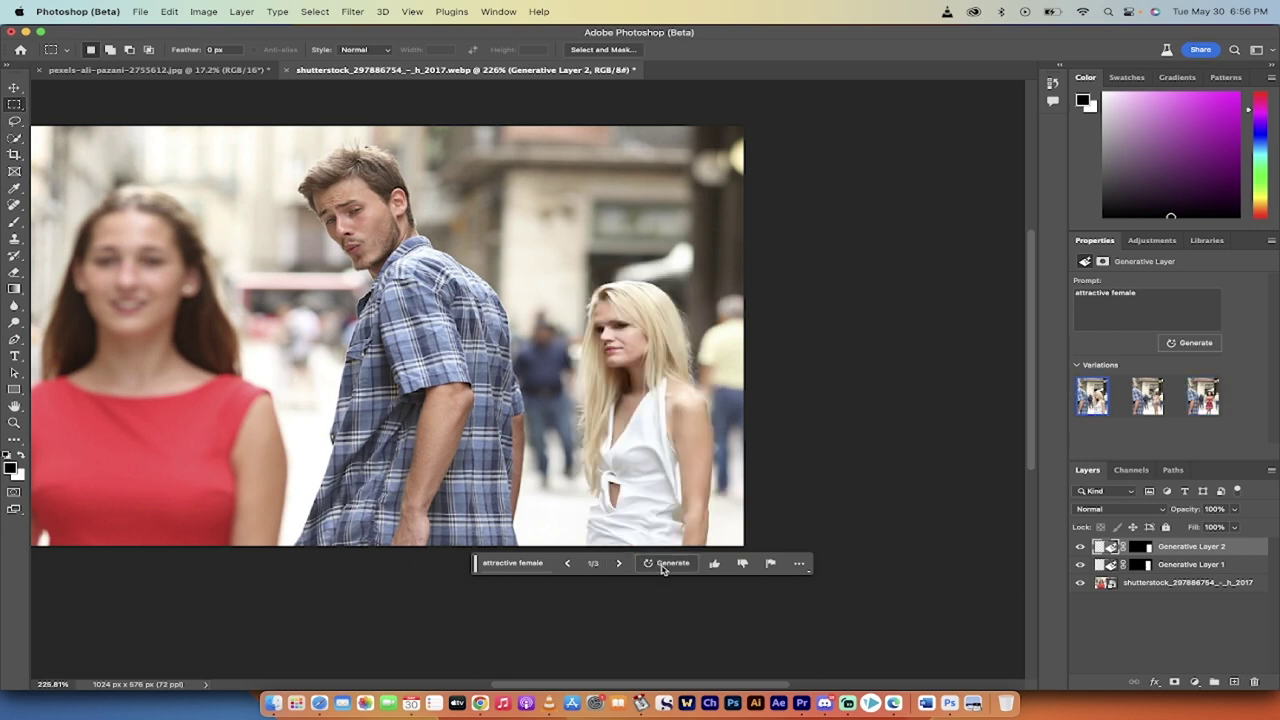
- Generate three more variations and choose variation 2 of 6, the dark-haired woman in pink
left_click(664, 563)
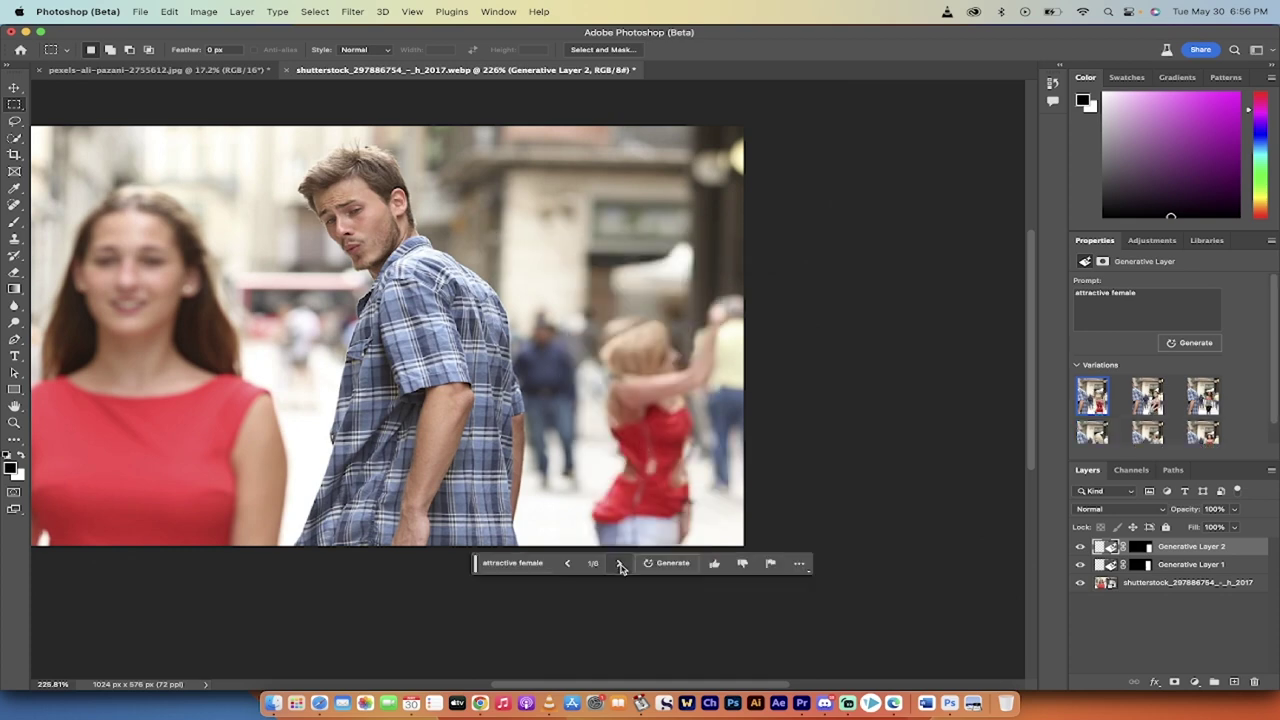
left_click(620, 564)
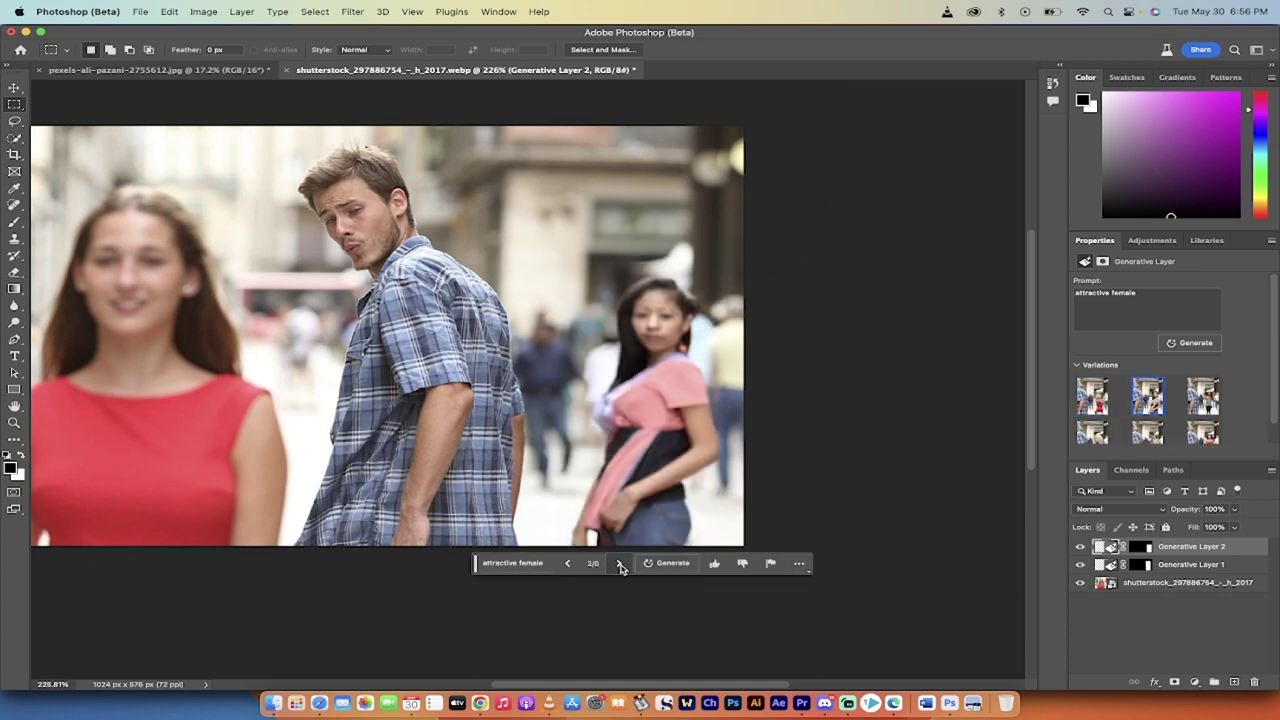
left_click(620, 564)
left_click(568, 564)
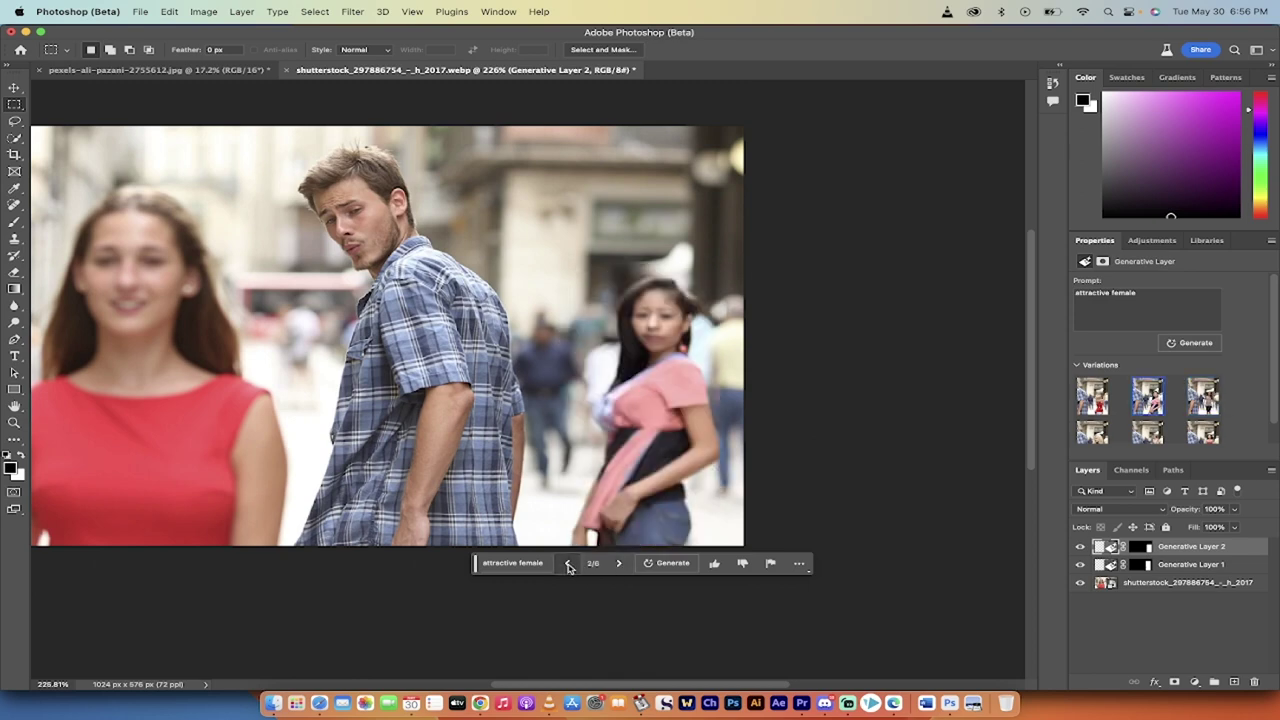